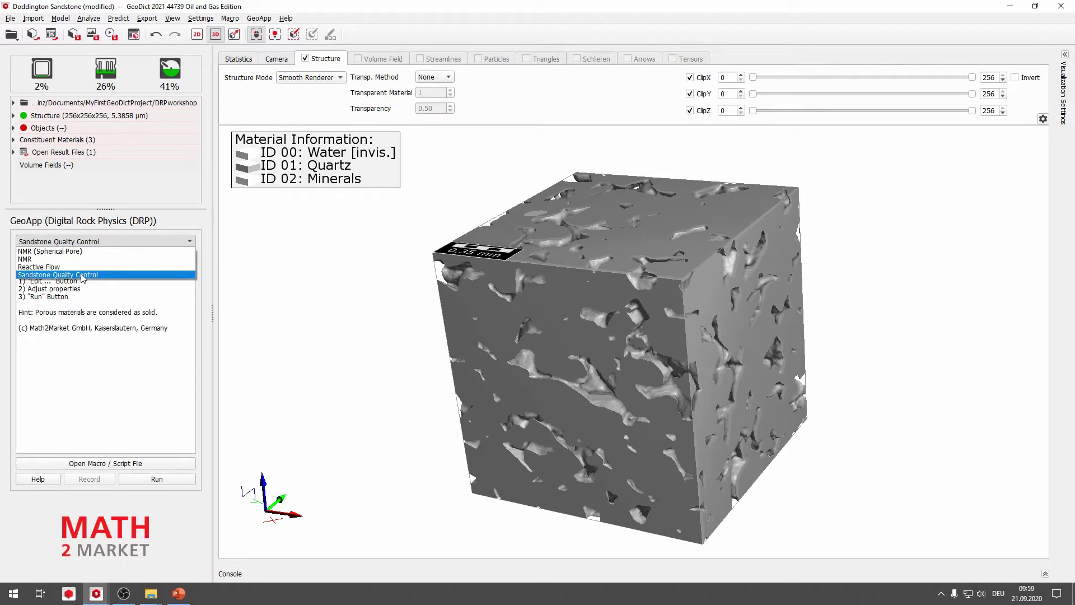
Run the Sandstone Quality Control GeoApp with project name SandstoneQualityControl_ROI256 and all three features enabled, keeping Water as the fluid.
left_click(82, 275)
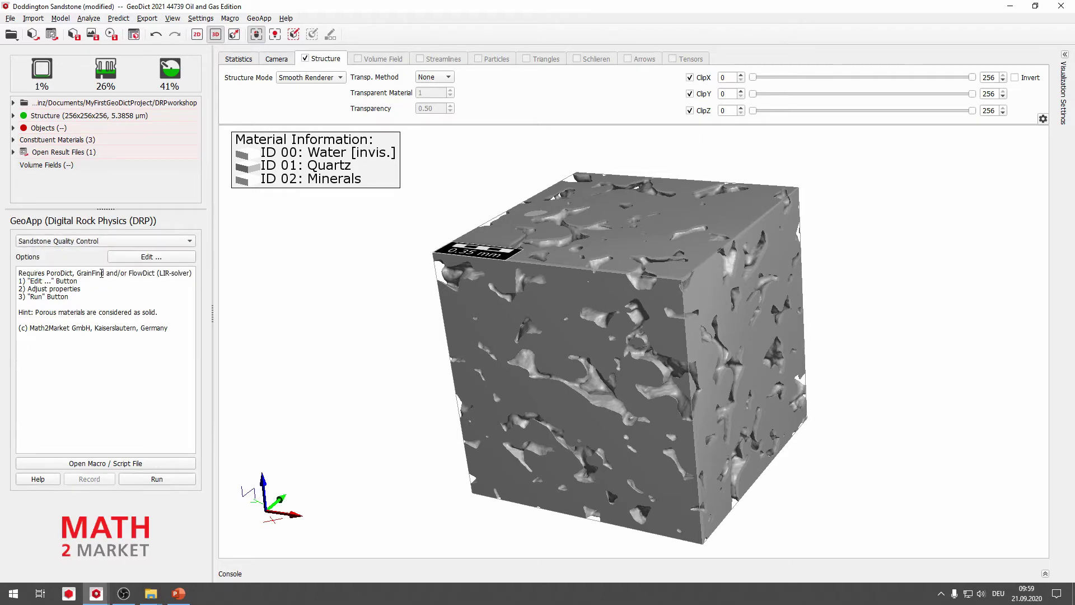
left_click(166, 260)
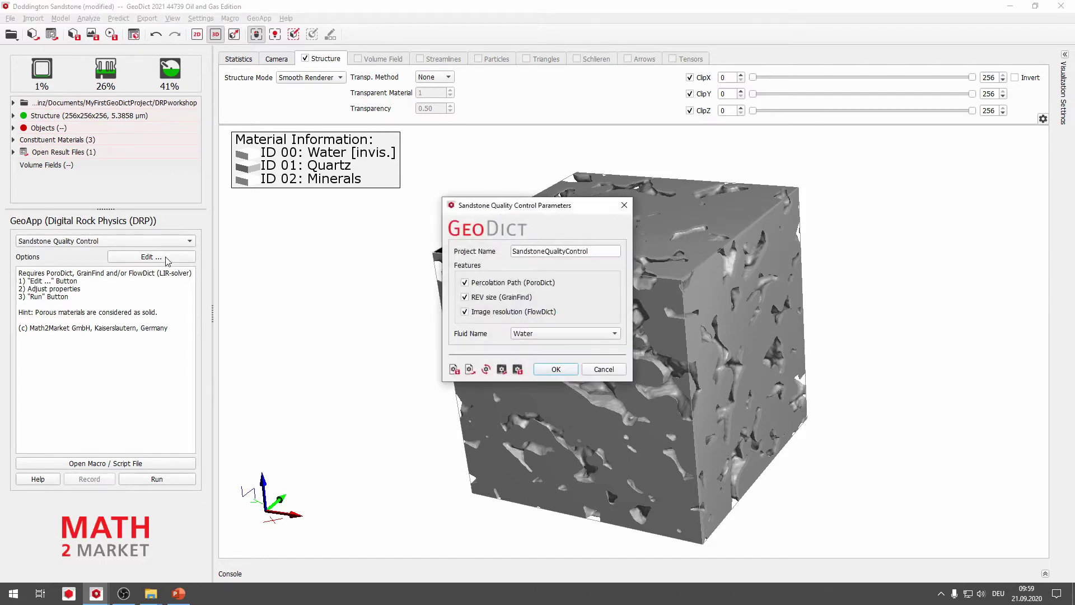
left_click(598, 256)
type("ROI256")
mouse_move(549, 316)
left_click(533, 335)
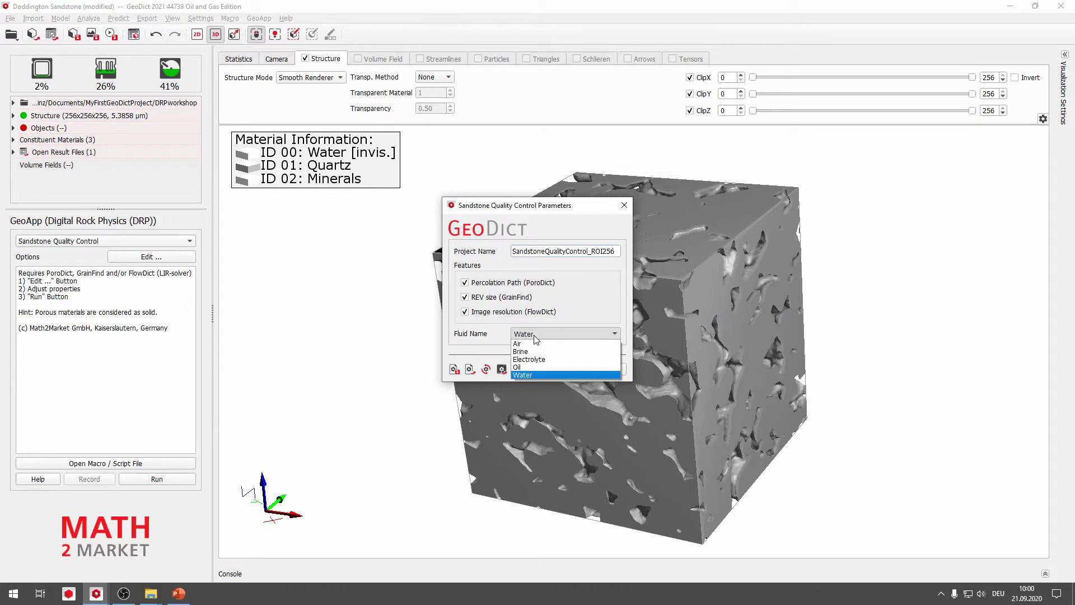
left_click(535, 335)
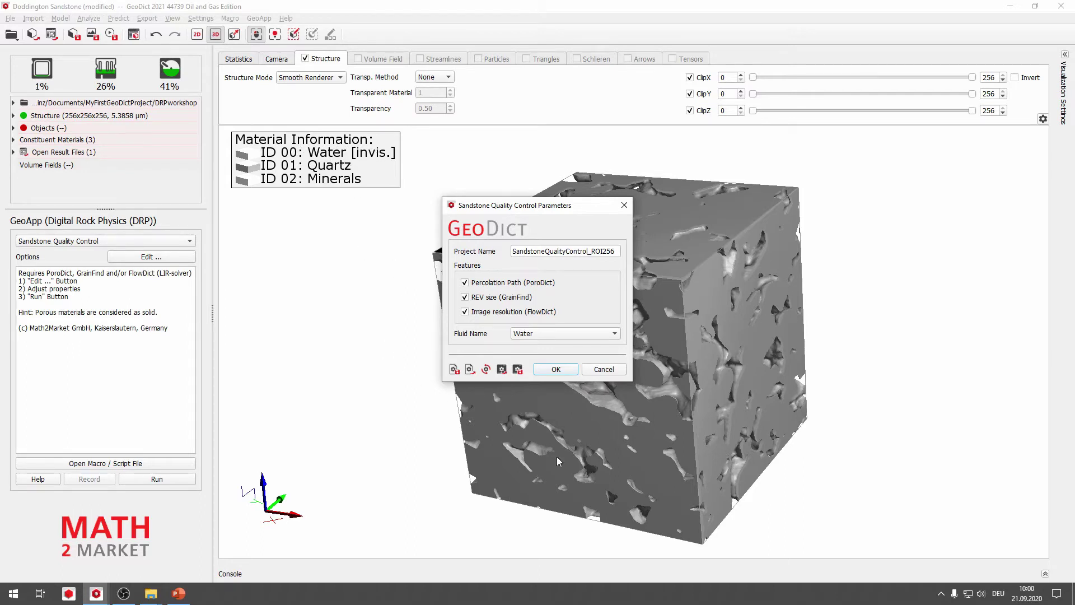
left_click(554, 372)
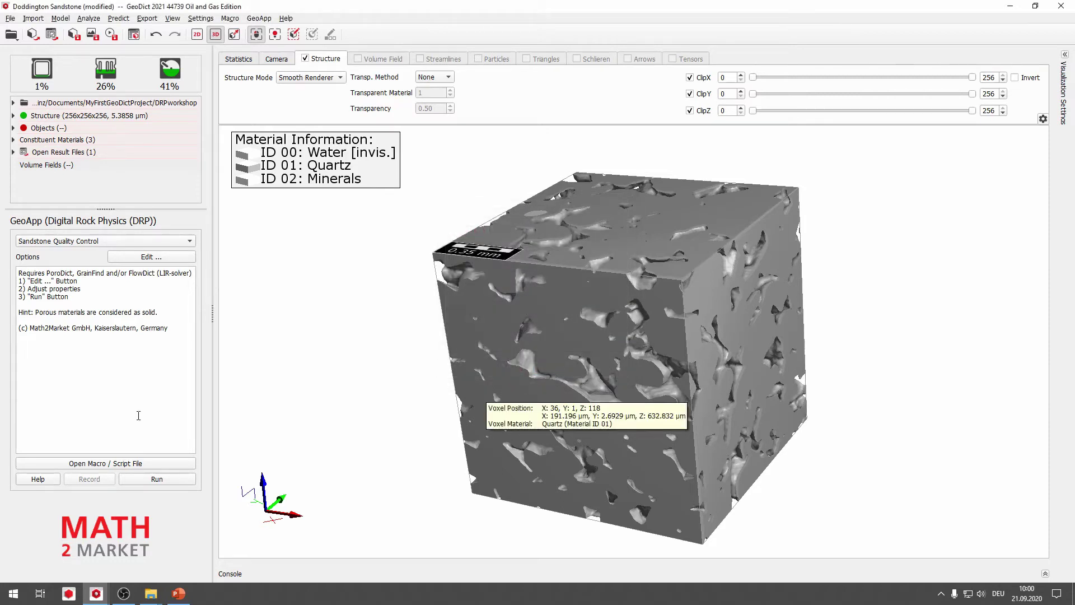
left_click(161, 479)
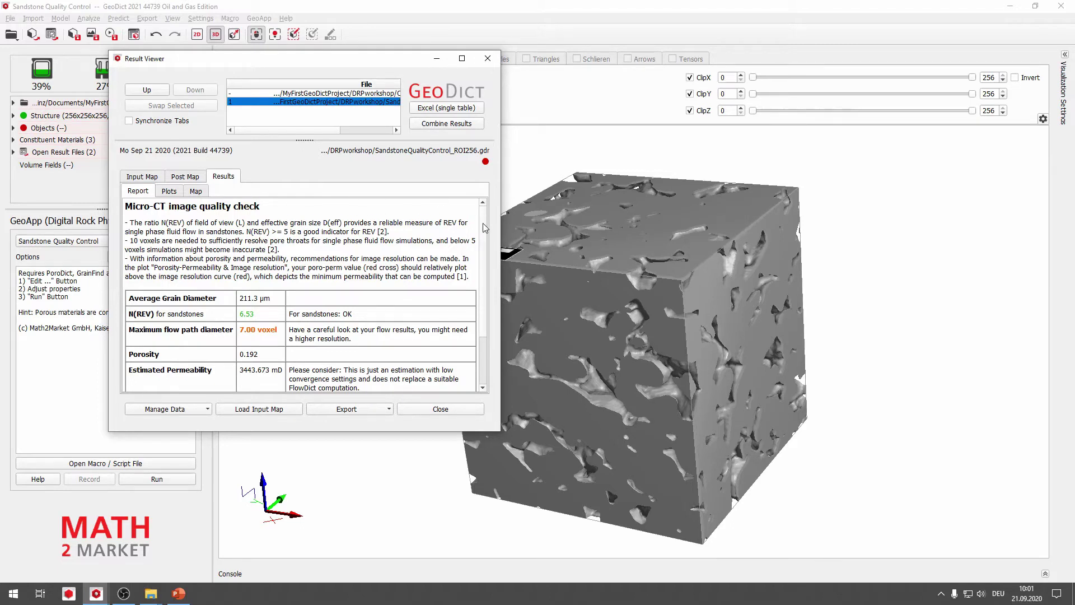
Examine the average grain diameter and the N(REV) value in the quality check report against the stated REV criterion.
scroll(490, 252, "down", 2)
scroll(490, 252, "down", 2)
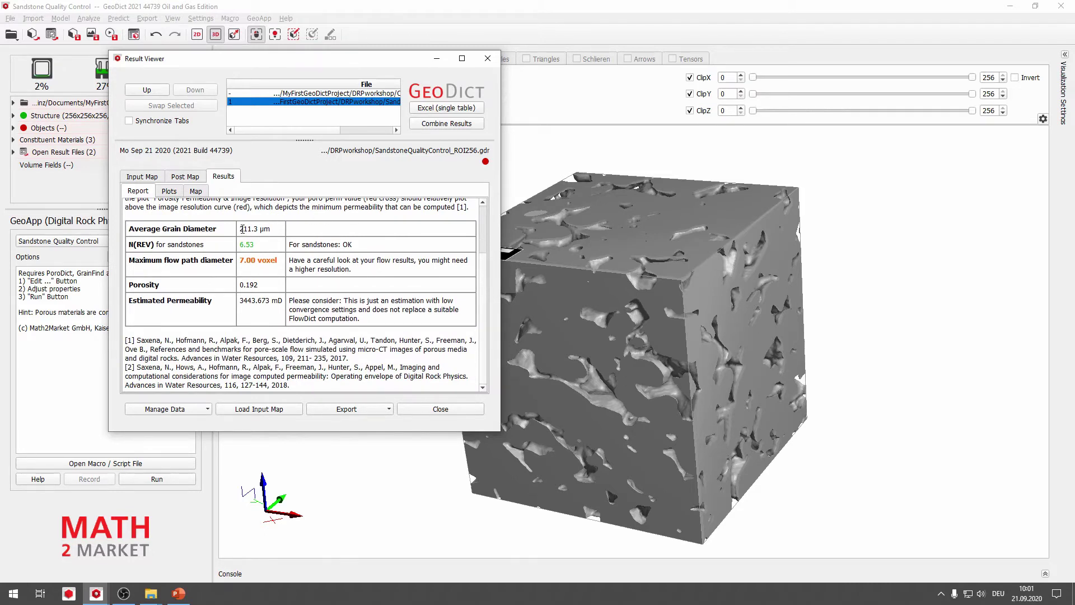
left_click_drag(240, 228, 268, 230)
left_click(252, 231)
left_click_drag(202, 59, 257, 57)
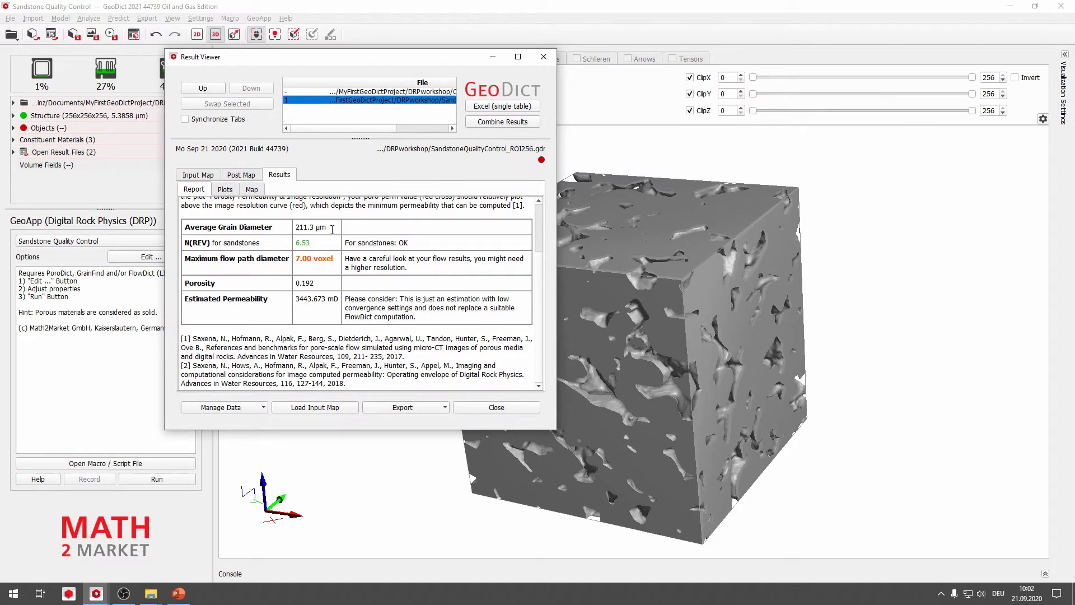
left_click_drag(540, 272, 543, 227)
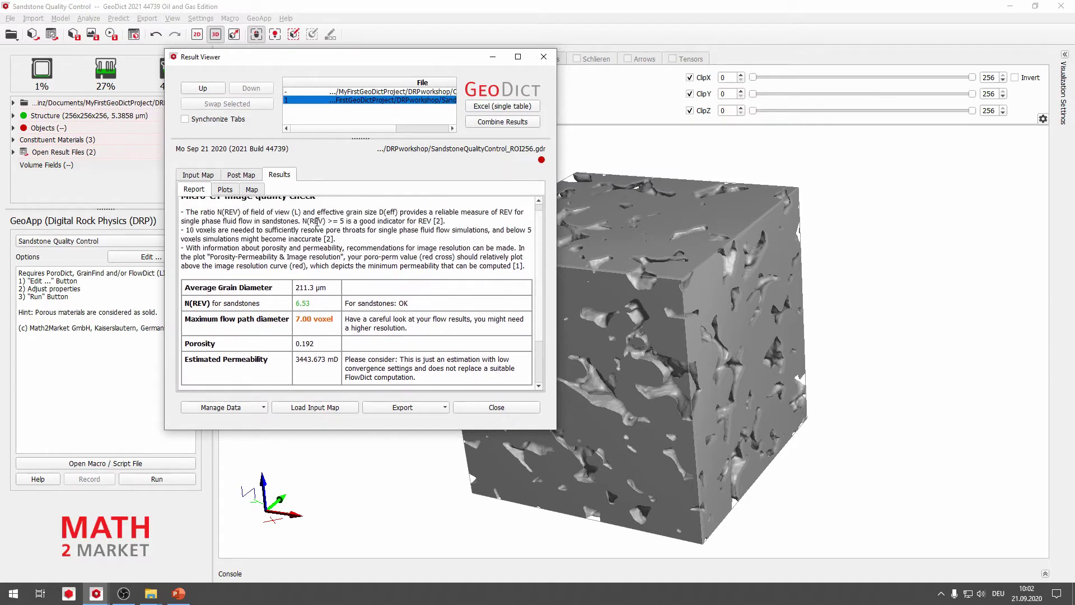
left_click_drag(304, 221, 347, 223)
left_click_drag(295, 288, 332, 286)
left_click_drag(347, 222, 336, 225)
left_click(336, 224)
left_click_drag(322, 303, 282, 302)
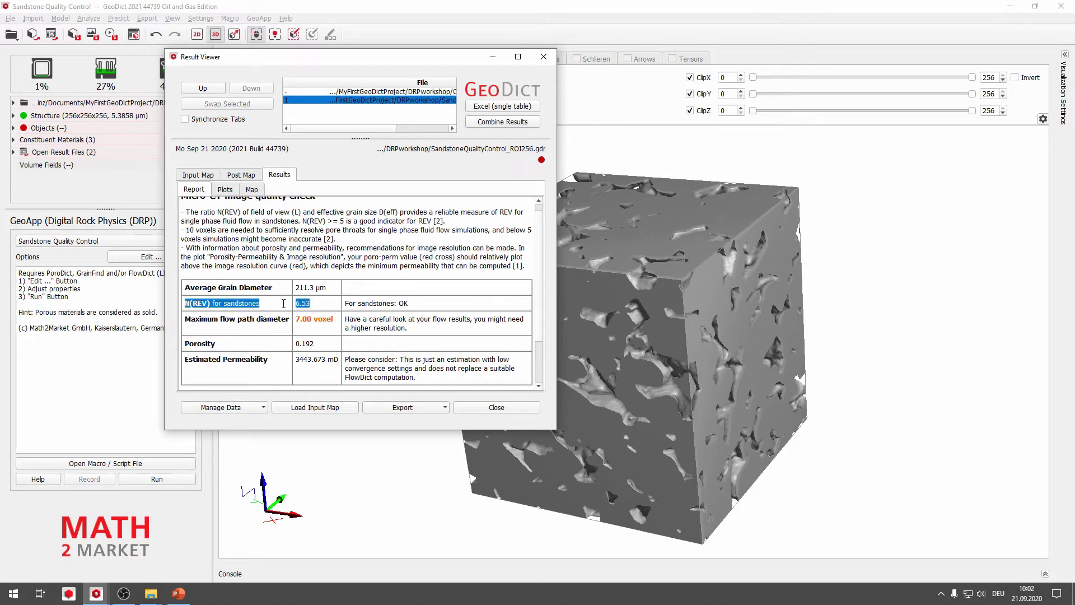
left_click(282, 303)
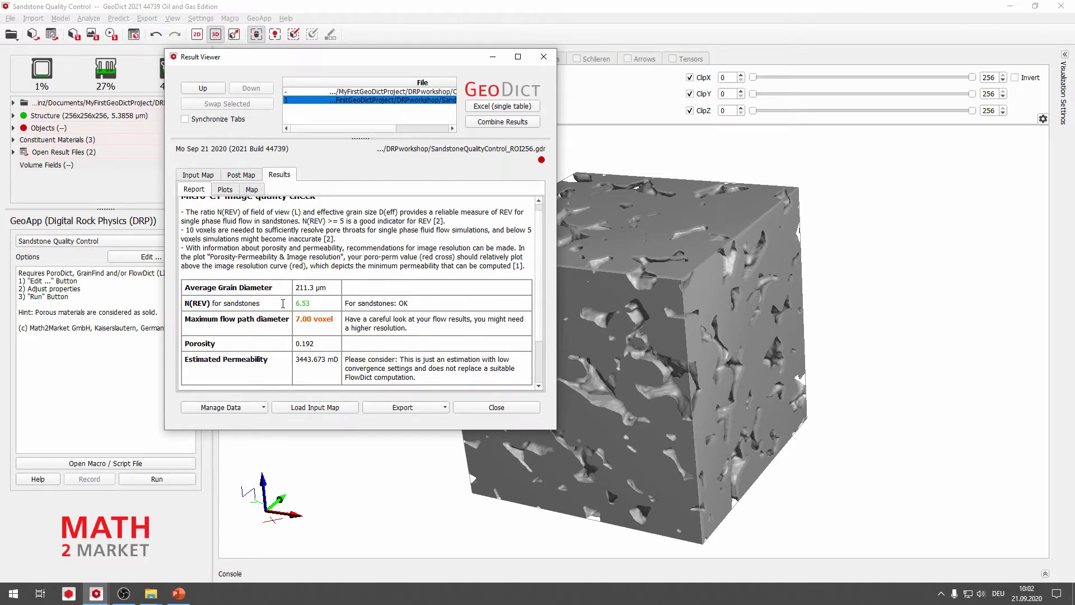
Examine the maximum flow path diameter in the report and read its comment on image resolution.
scroll(283, 302, "down", 3)
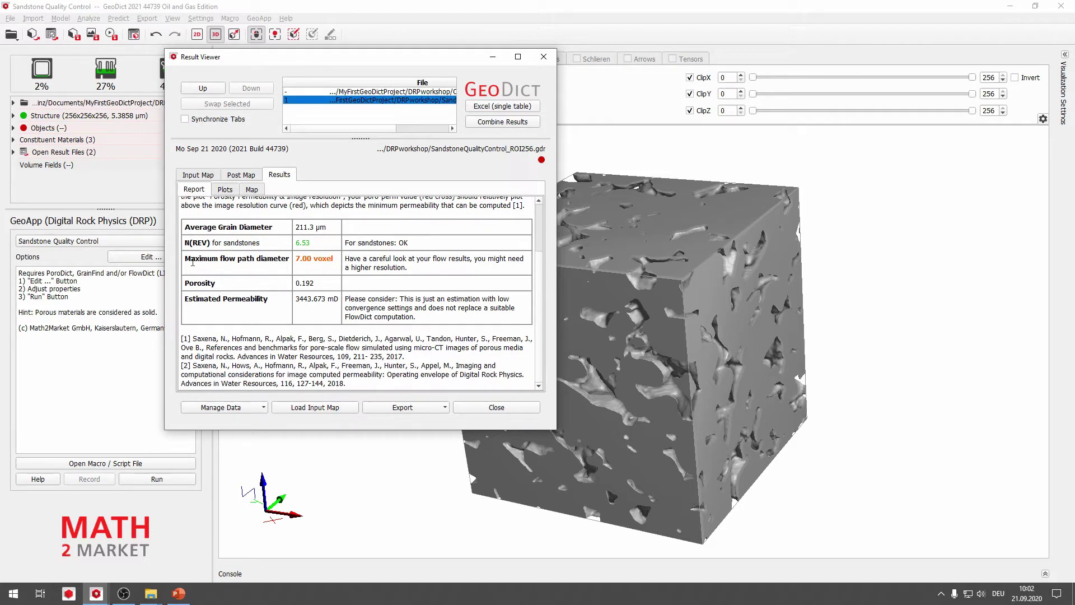
left_click_drag(260, 255, 318, 269)
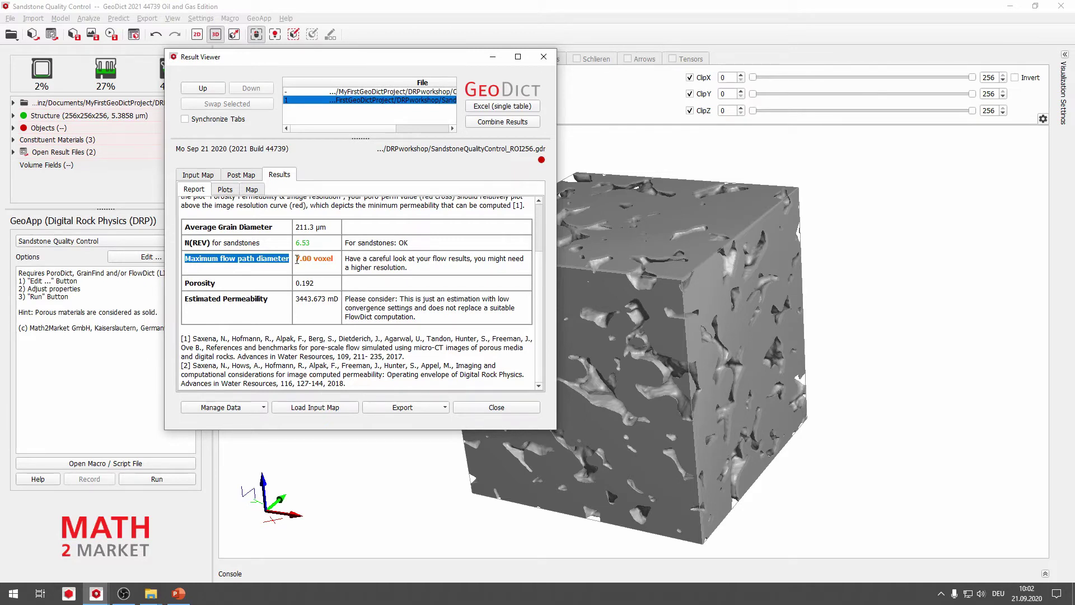
left_click_drag(297, 260, 338, 265)
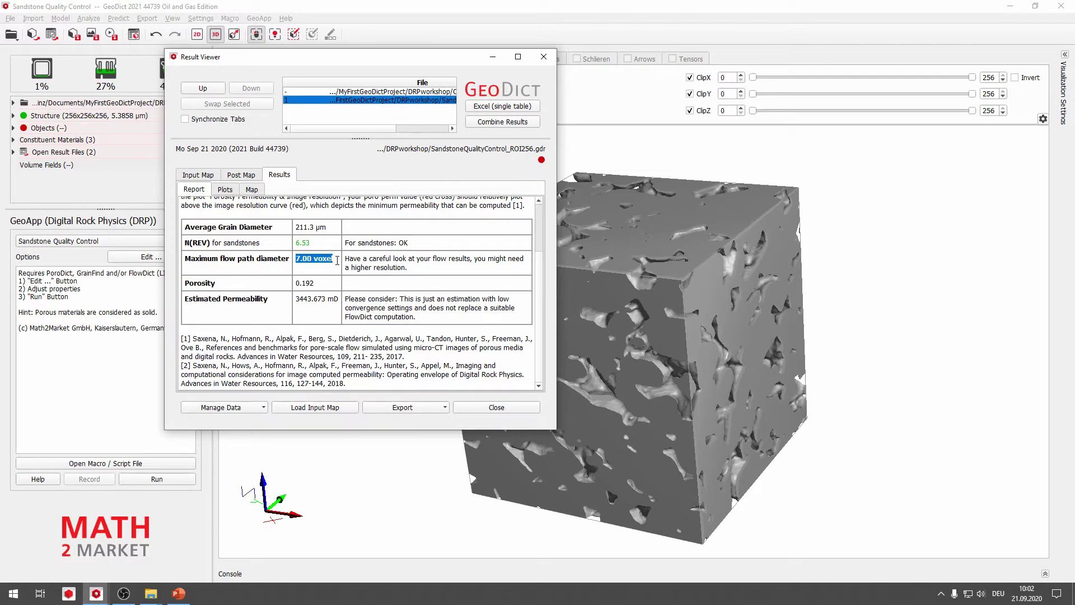
left_click(338, 260)
left_click_drag(297, 259, 336, 259)
left_click(335, 260)
left_click_drag(346, 260, 427, 263)
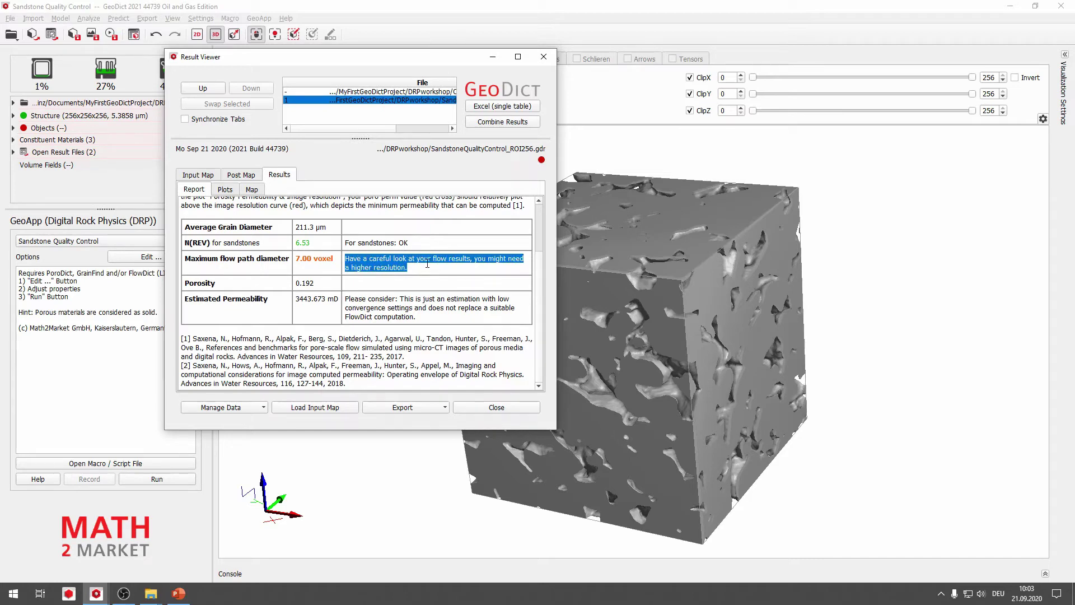
left_click(324, 259)
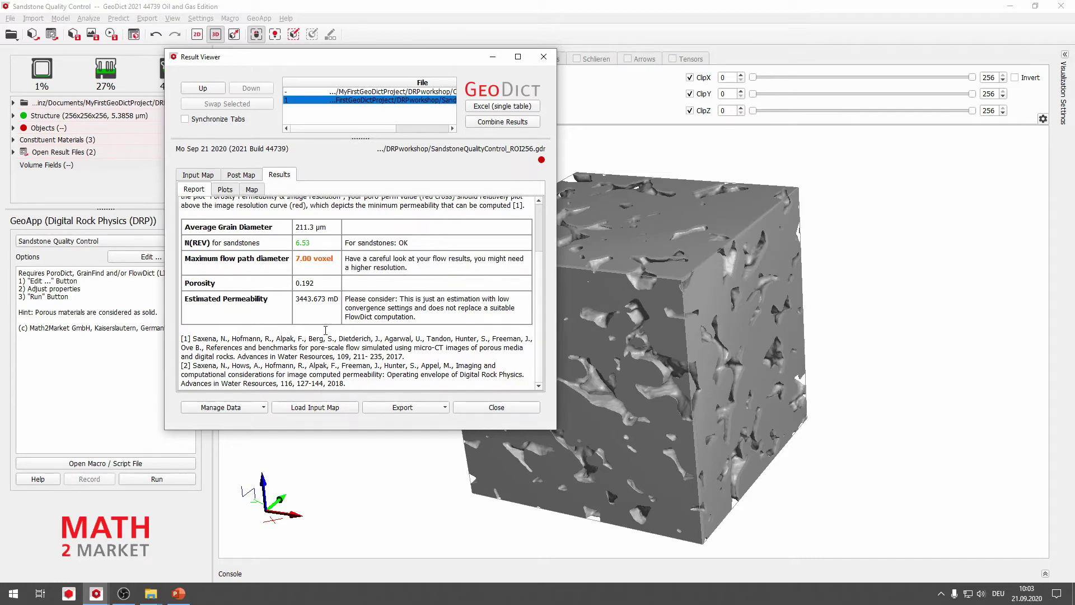
Review the report's explanatory notes on image quality together with the porosity and estimated permeability entries.
scroll(325, 330, "up", 3)
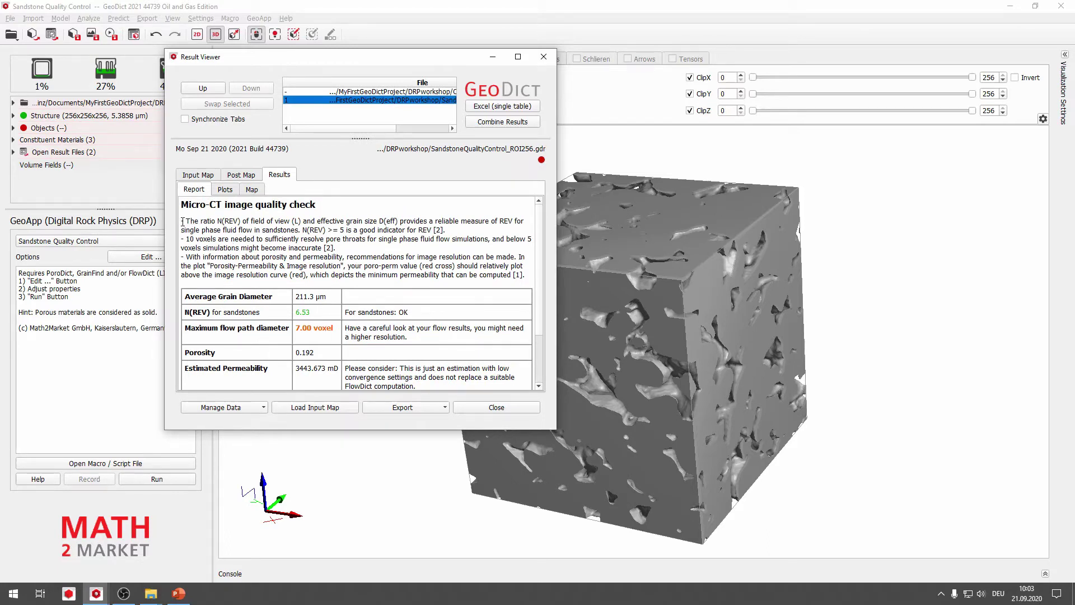
left_click_drag(181, 221, 458, 283)
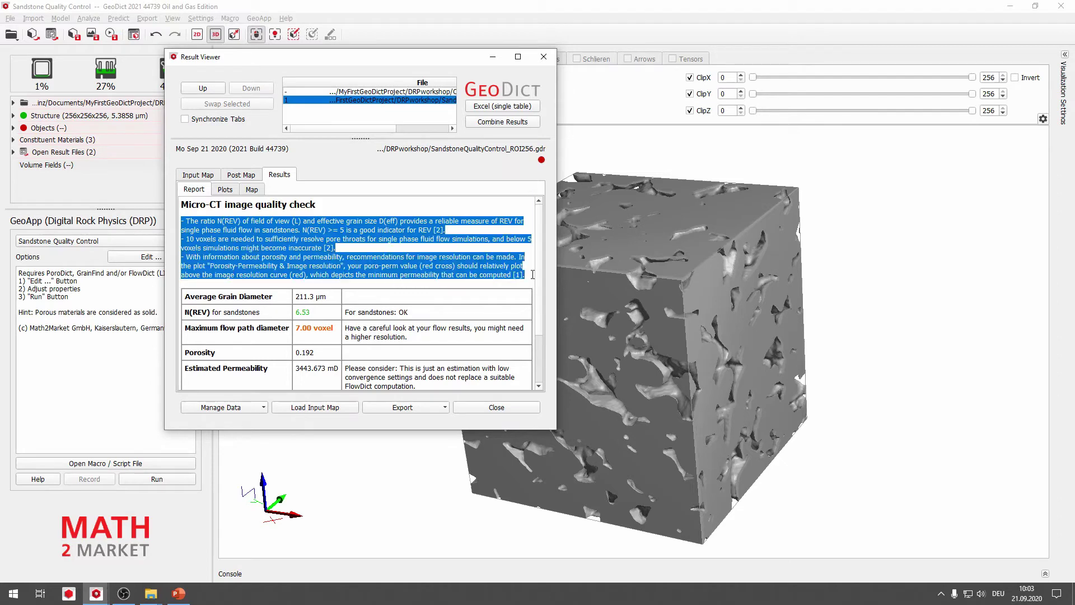
left_click(433, 277)
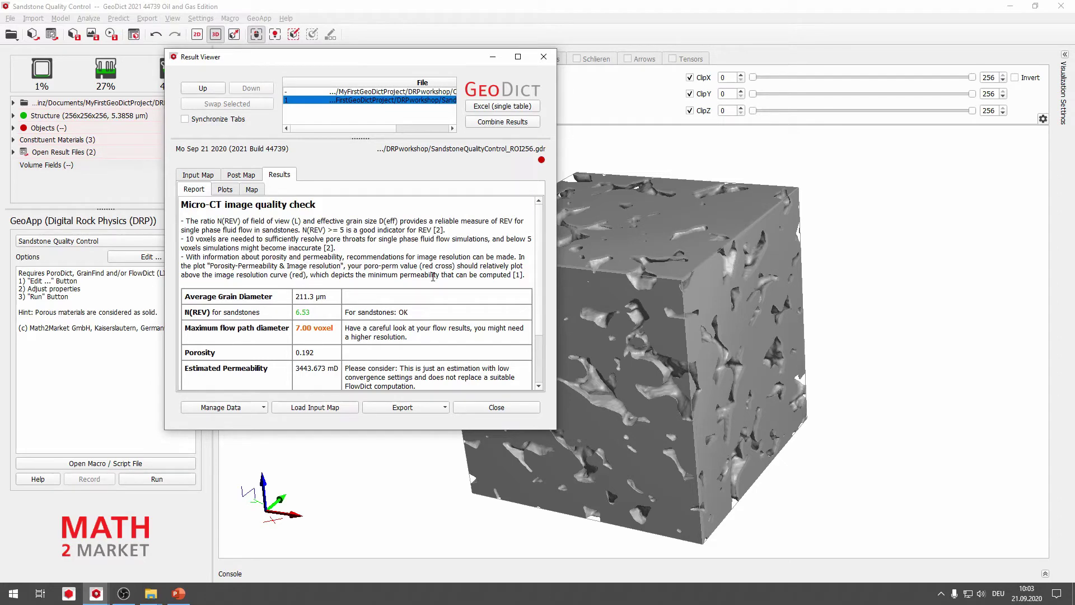
scroll(420, 263, "down", 2)
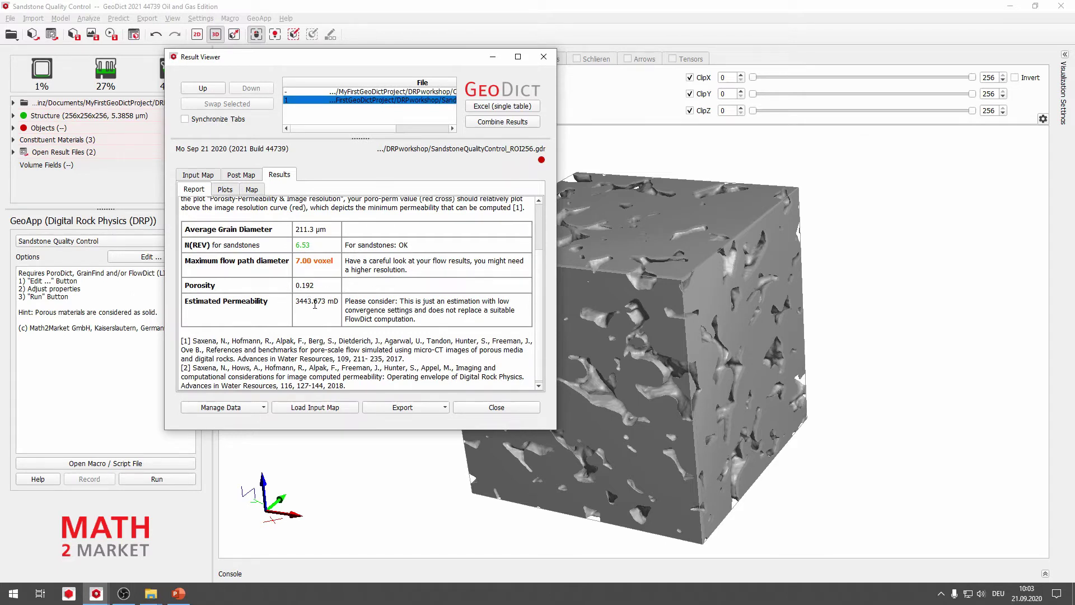
double_click(295, 285)
left_click_drag(297, 302, 313, 302)
left_click(330, 304)
scroll(329, 345, "up", 3)
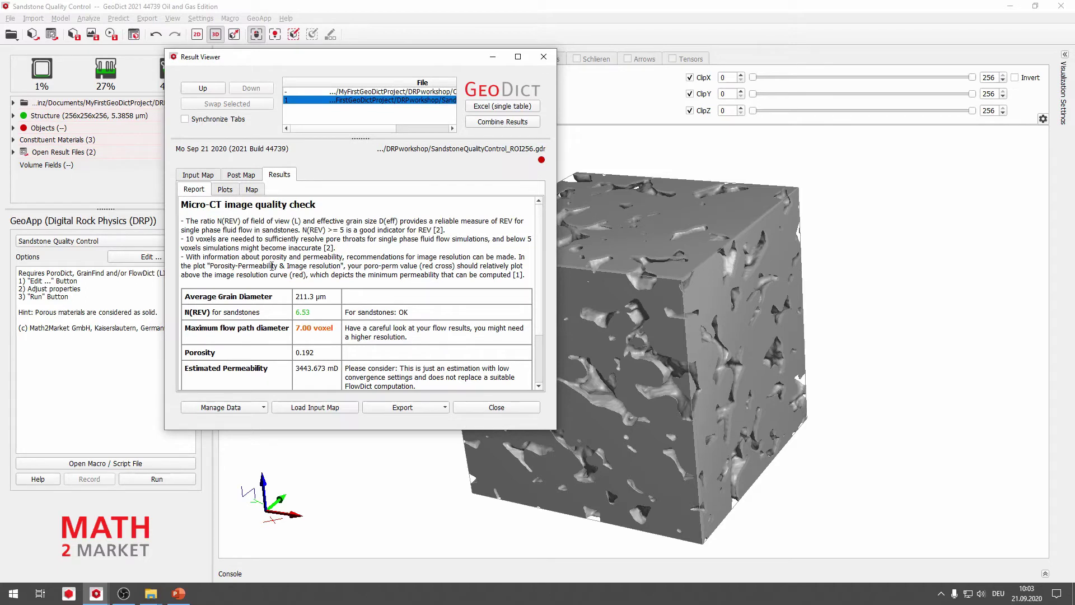
View the Porosity-Permeability & Image resolution plot in a taller Result Viewer, and switch to the presentation slides.
left_click(225, 190)
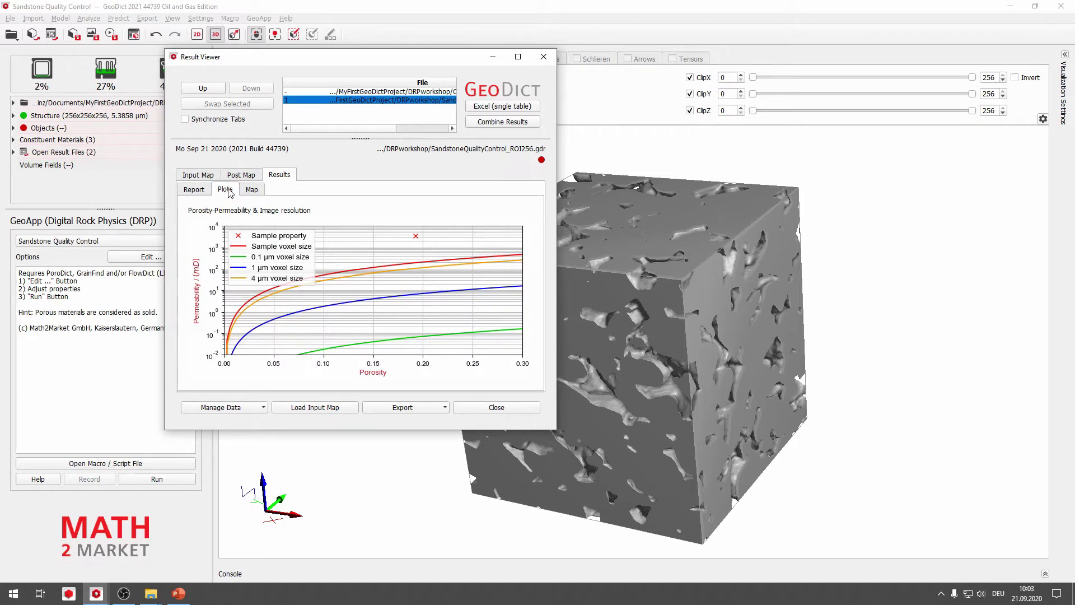
left_click_drag(553, 429, 553, 467)
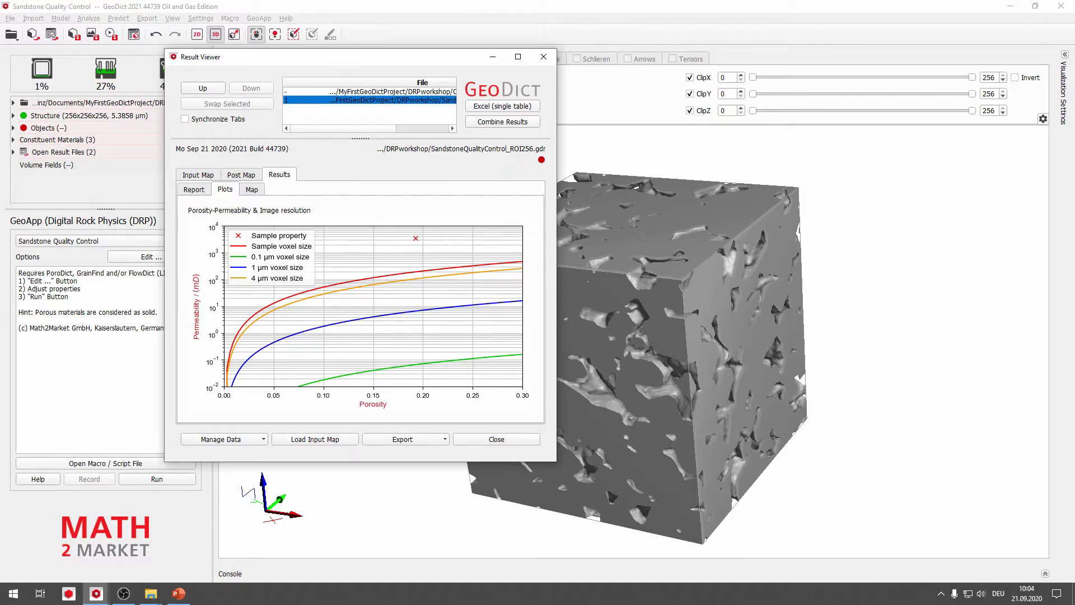
key("alt+Tab")
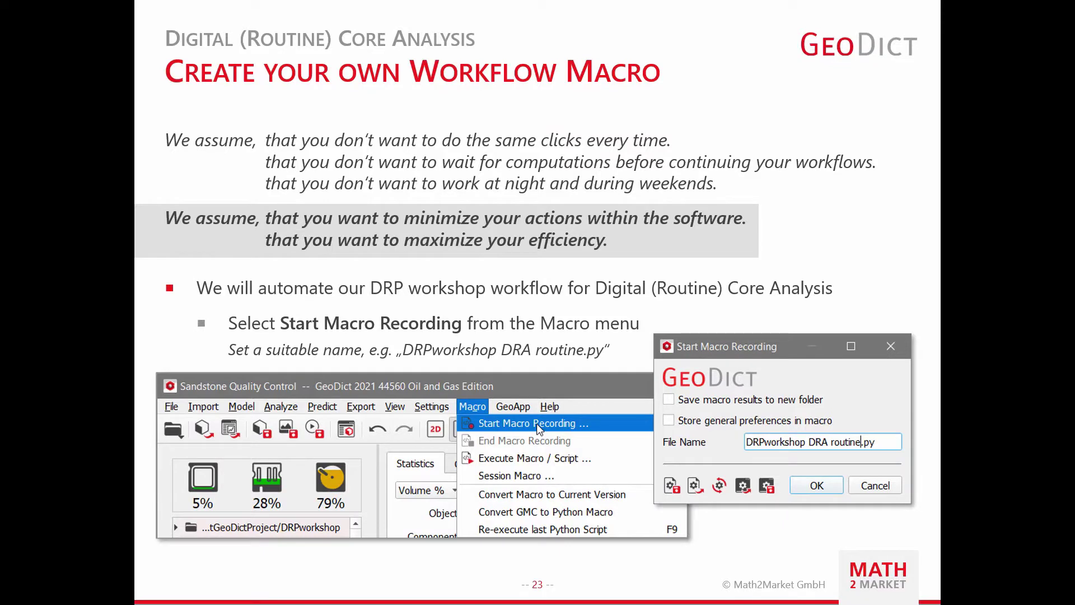
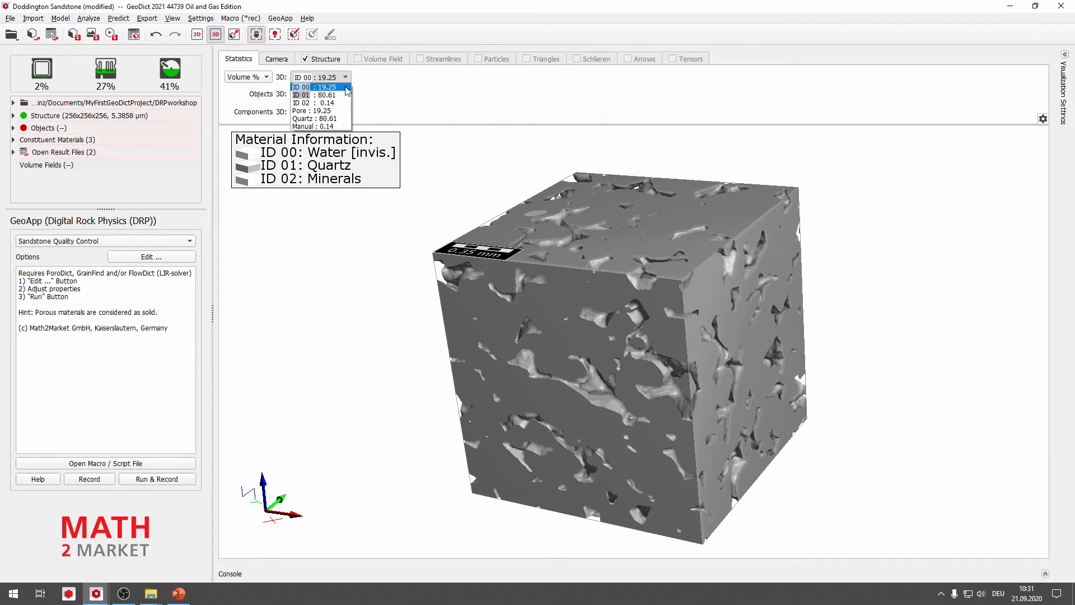
Keep ID 00 as the displayed volume percentage in the statistics and open the PoroDict analysis module.
left_click(390, 86)
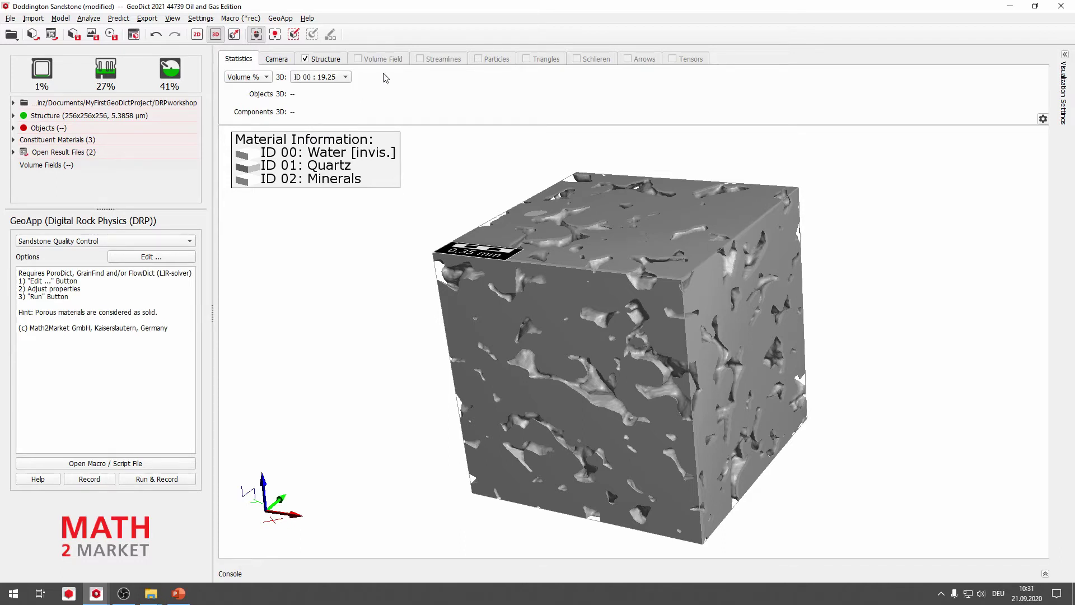
left_click(89, 19)
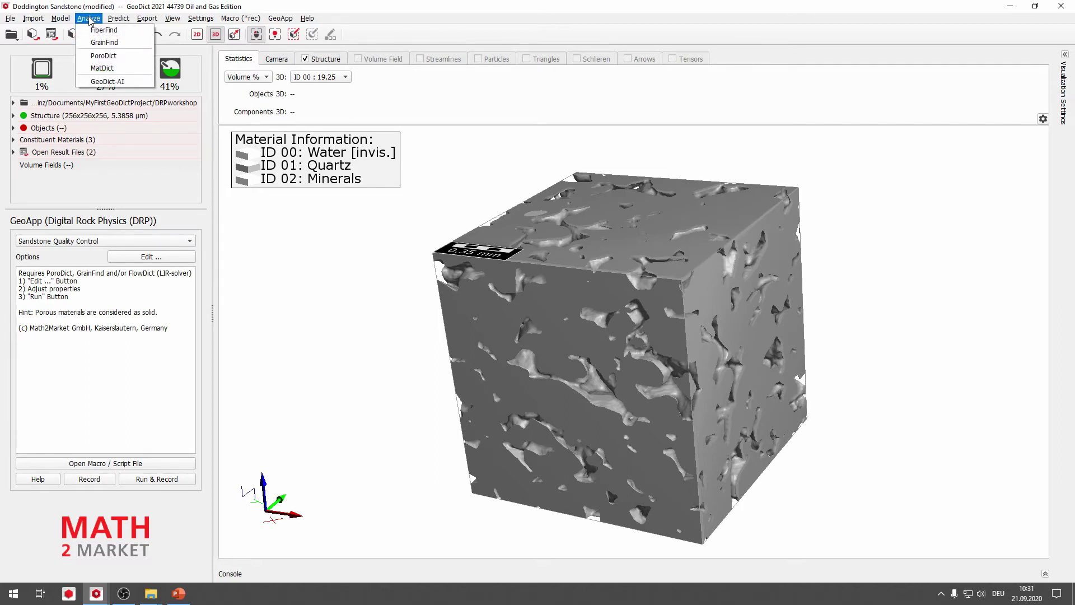
left_click(120, 60)
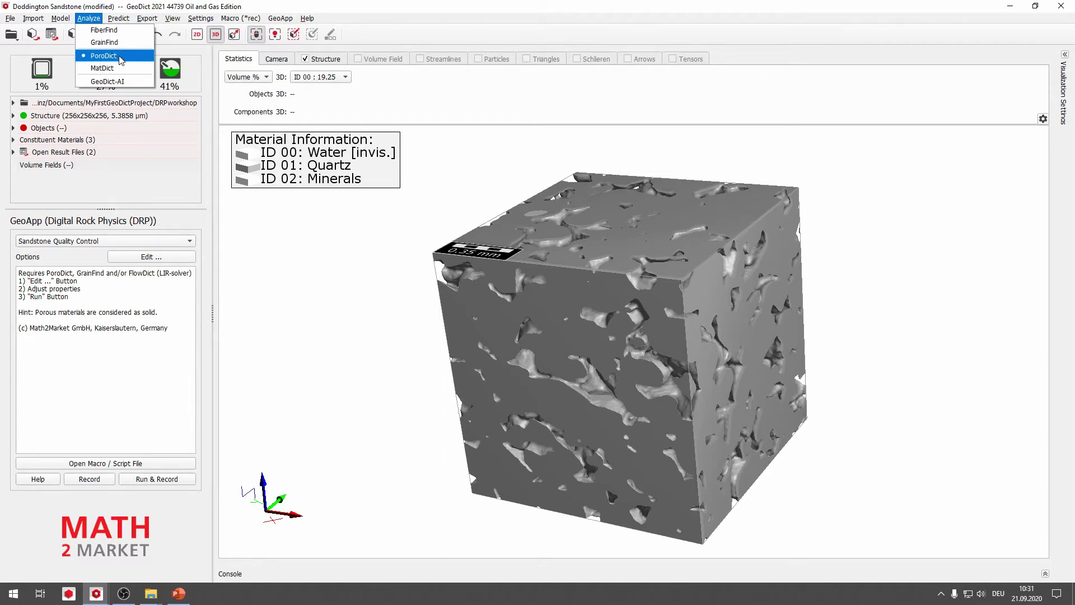
left_click(120, 58)
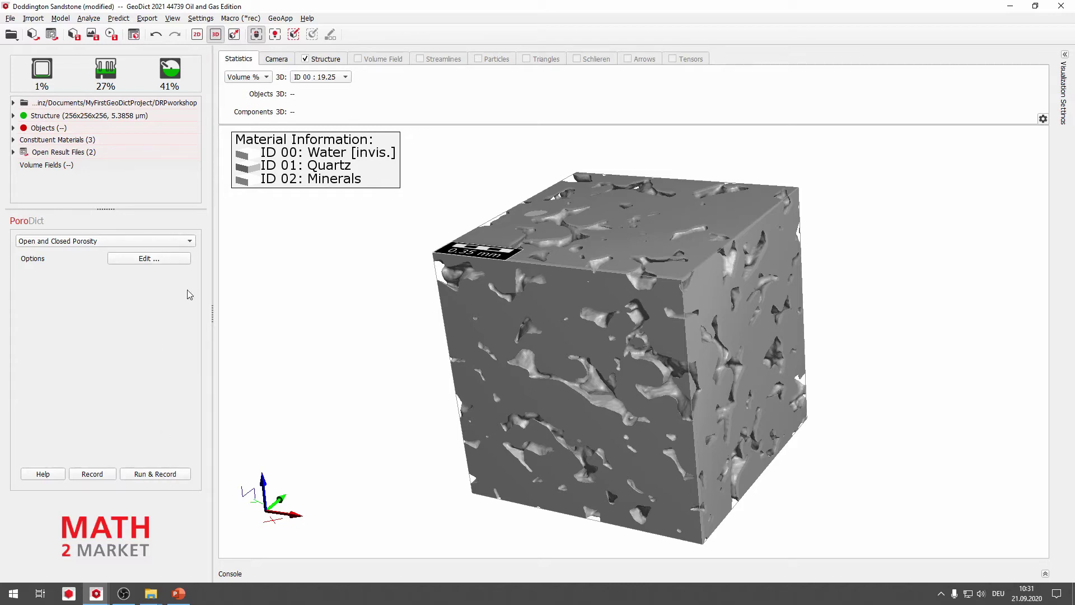
Set the result file name for the Open and Closed Porosity analysis to ROI256_OpenAndClosedPorosity.gdr, keeping the other options.
left_click(167, 260)
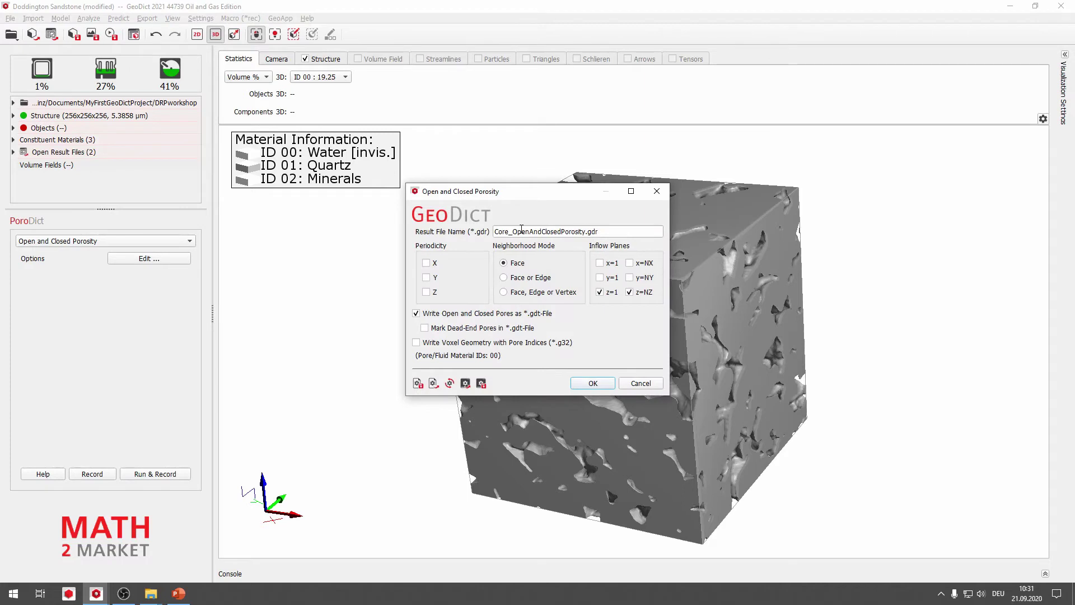
left_click_drag(508, 231, 494, 231)
type("ROI")
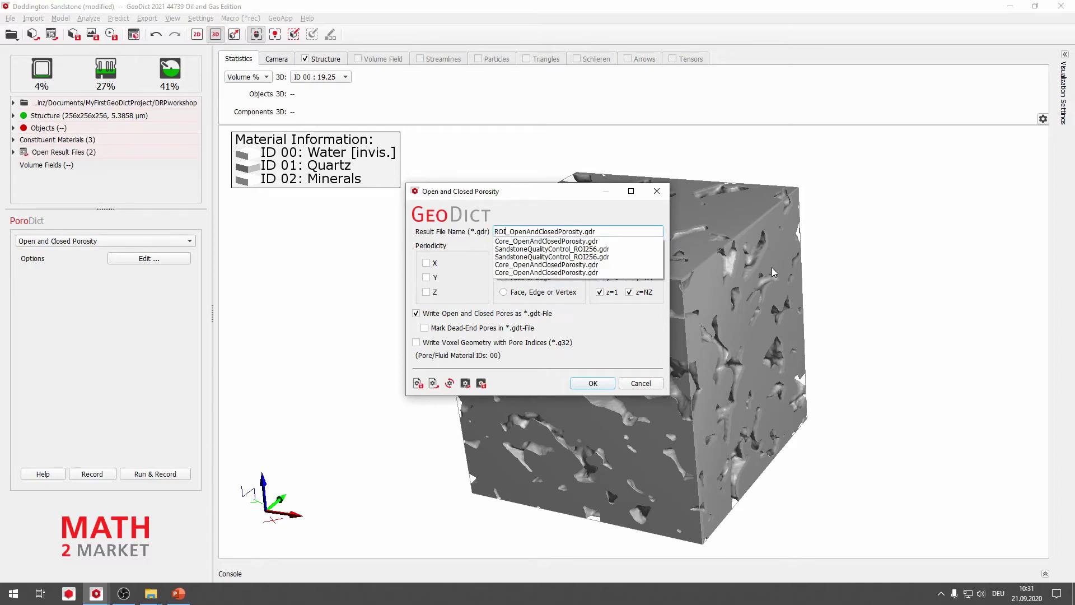
type("256")
left_click(592, 375)
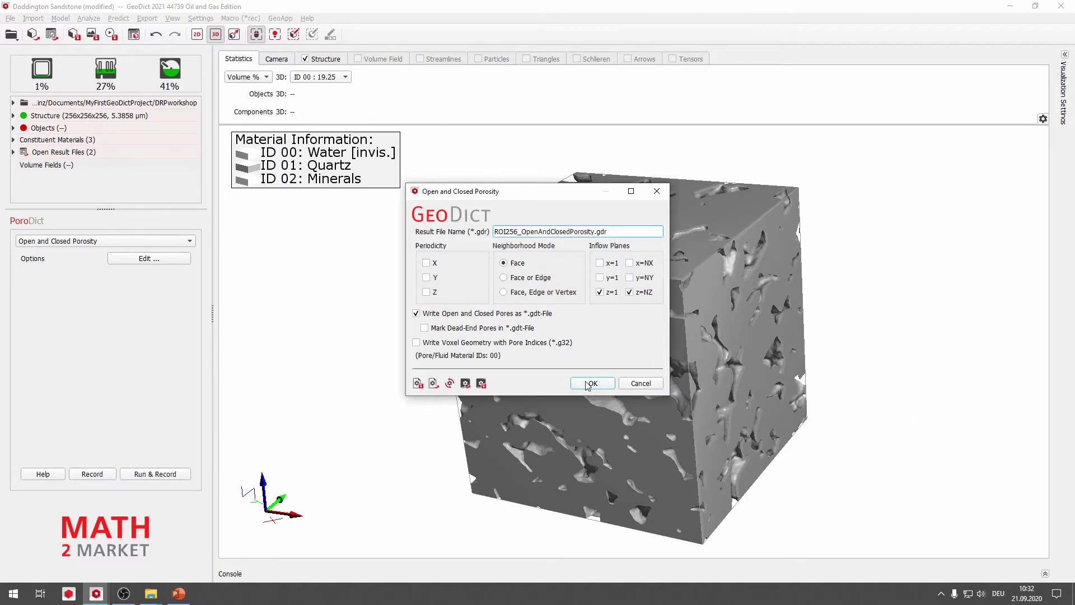
left_click(588, 383)
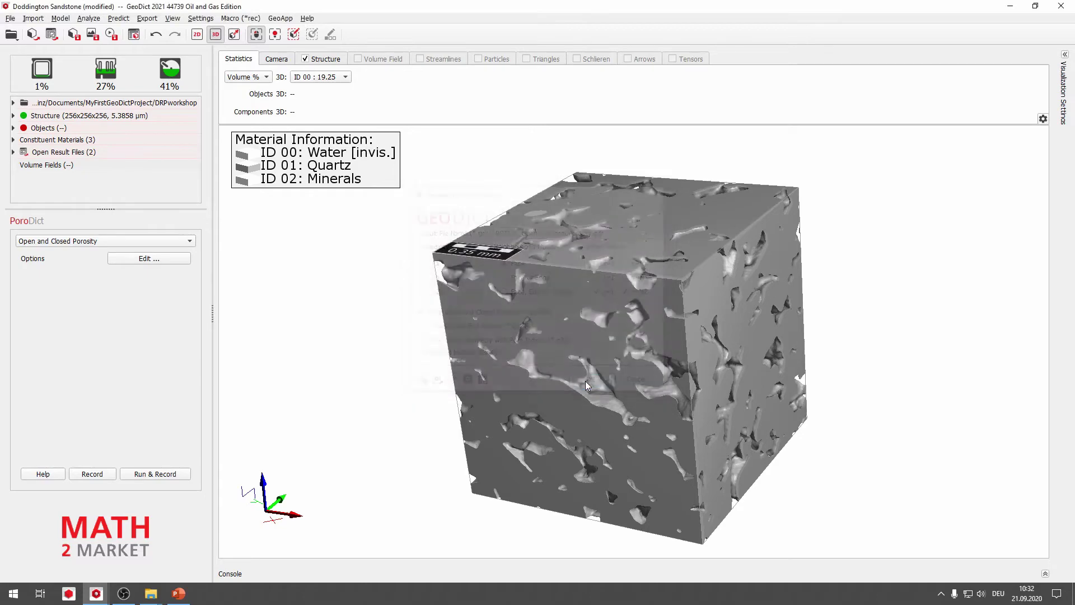
Run and record the Open and Closed Porosity analysis, and review the dead-end and through pore results.
left_click(171, 474)
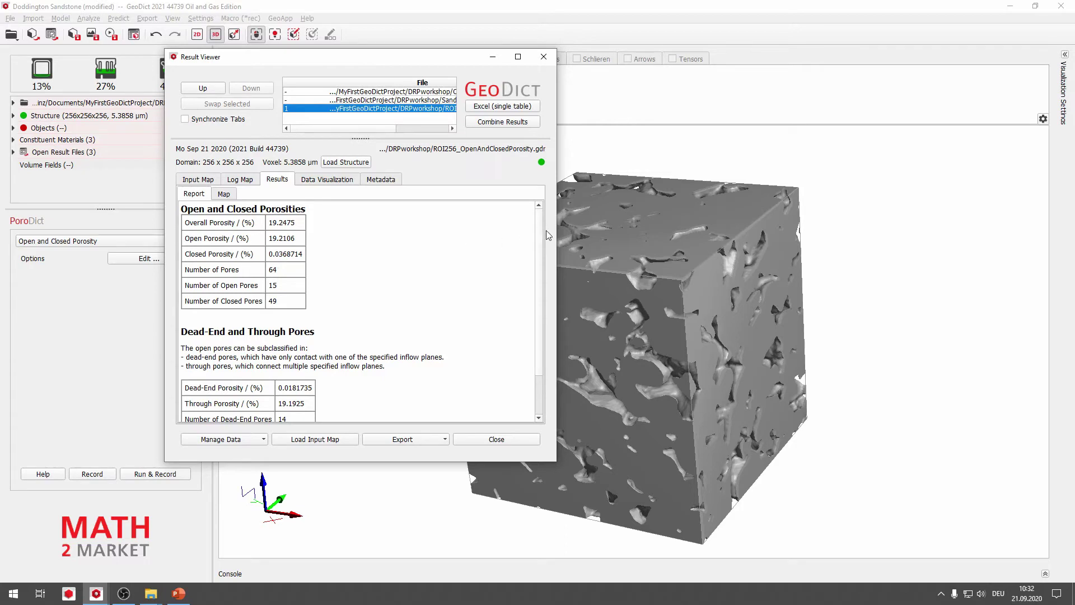
scroll(539, 232, "down", 1)
scroll(540, 258, "down", 1)
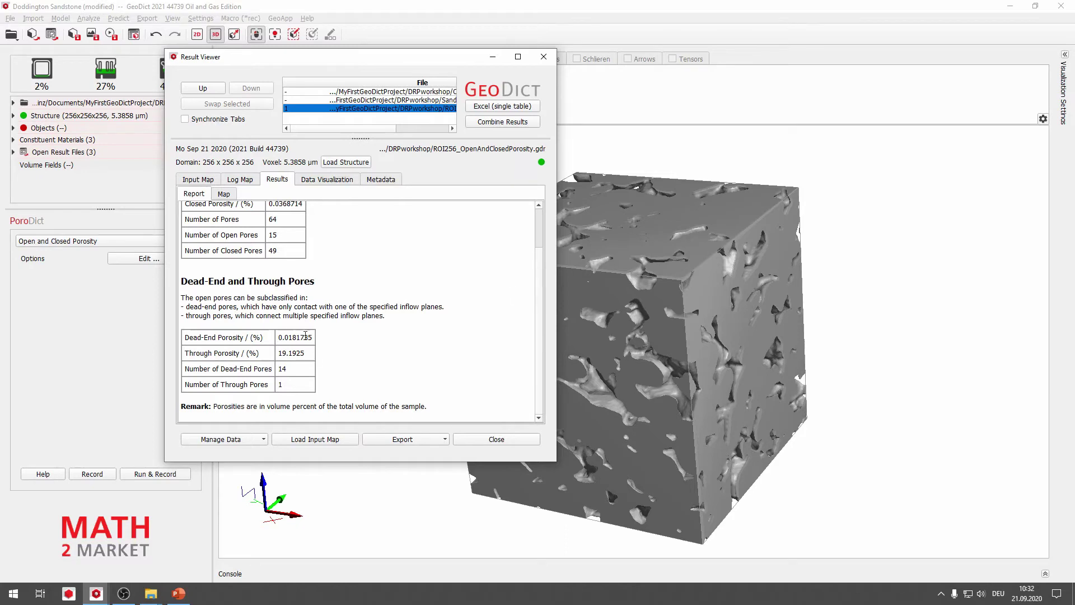
Leave the Open and Closed Porosity report and select Pore Size Distribution (Porosimetry) as the PoroDict analysis.
scroll(541, 258, "up", 2)
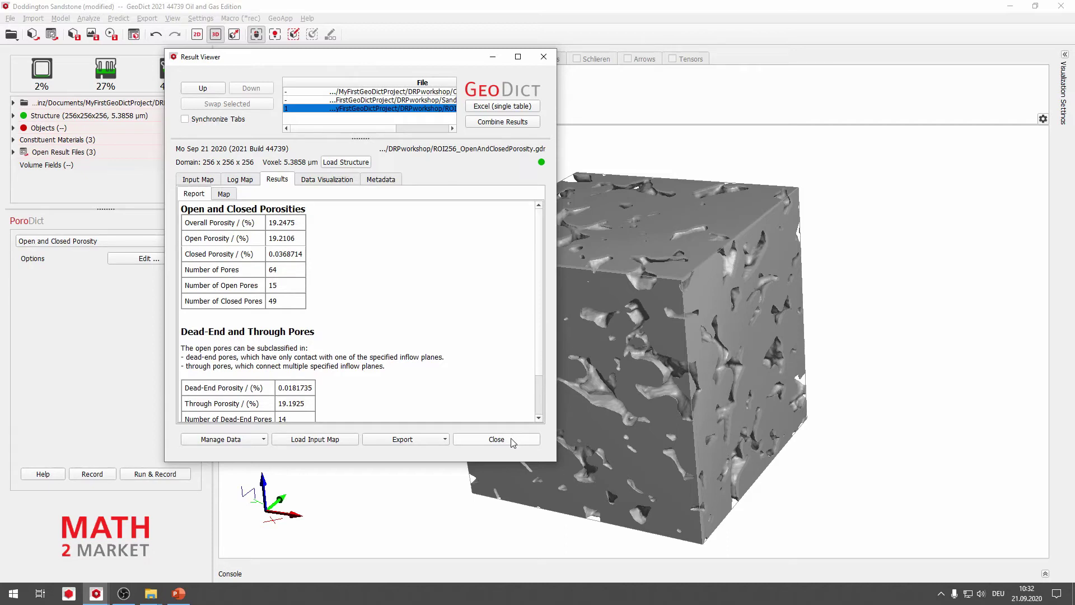
left_click(493, 57)
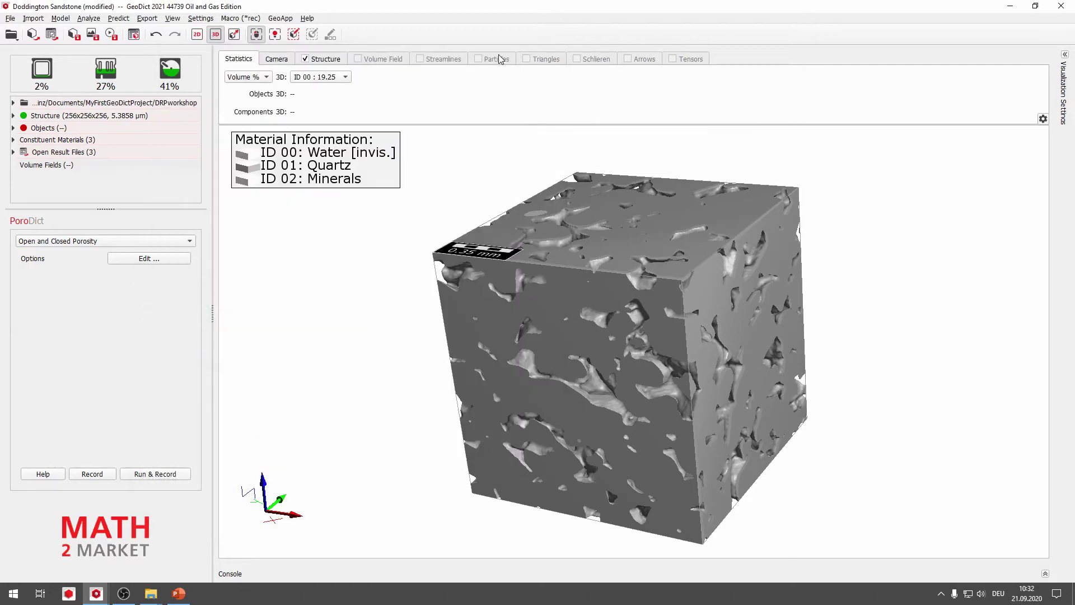
left_click(78, 242)
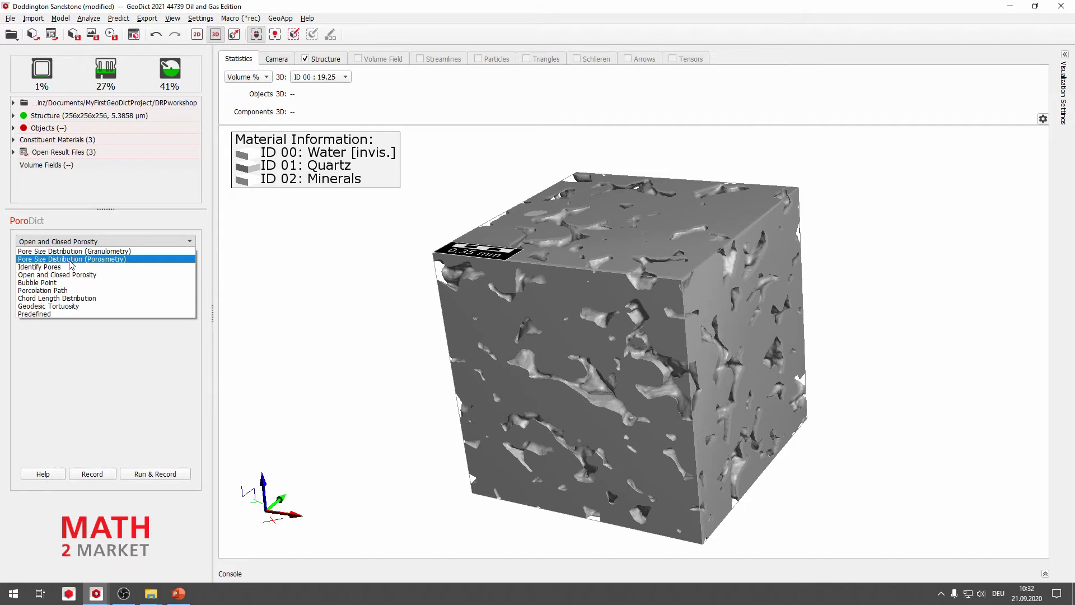
left_click(71, 261)
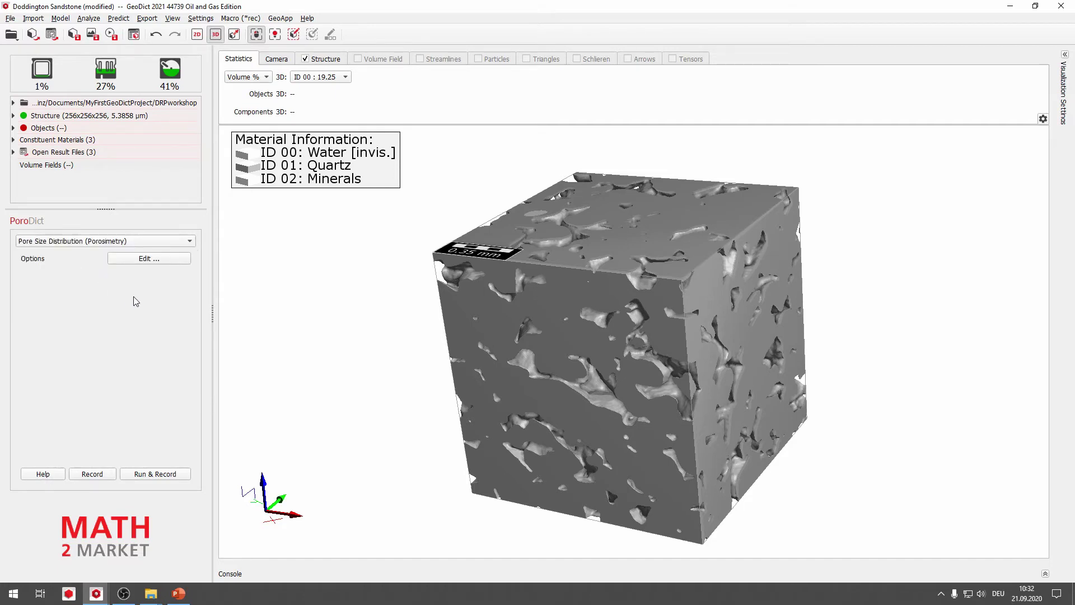
Accept the porosimetry options with a bin size of 2 voxels and all six non-wetting phase intrusion sides enabled.
left_click(159, 260)
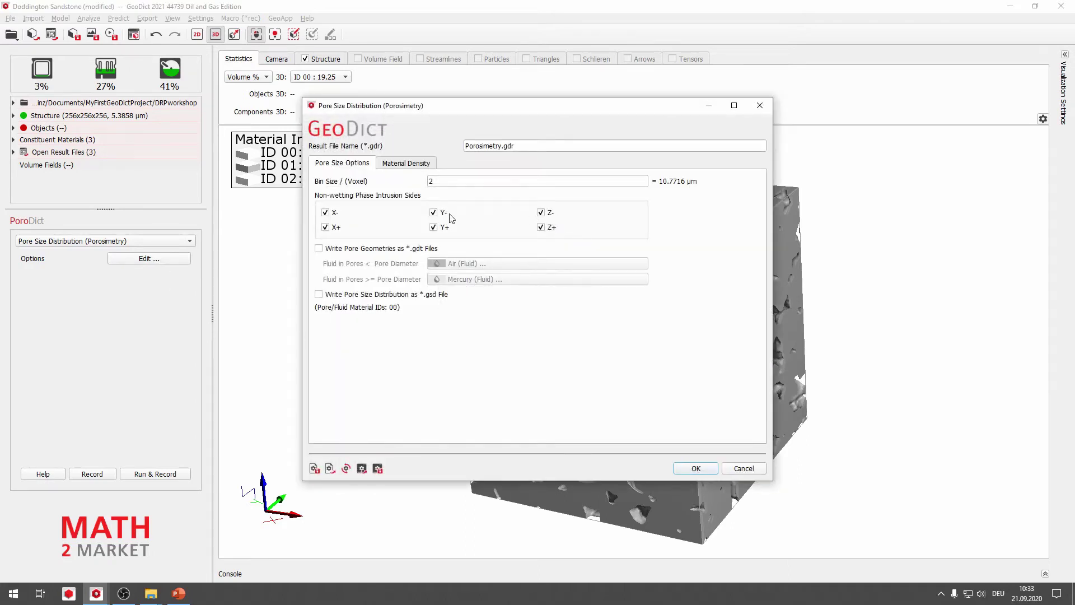
left_click(325, 213)
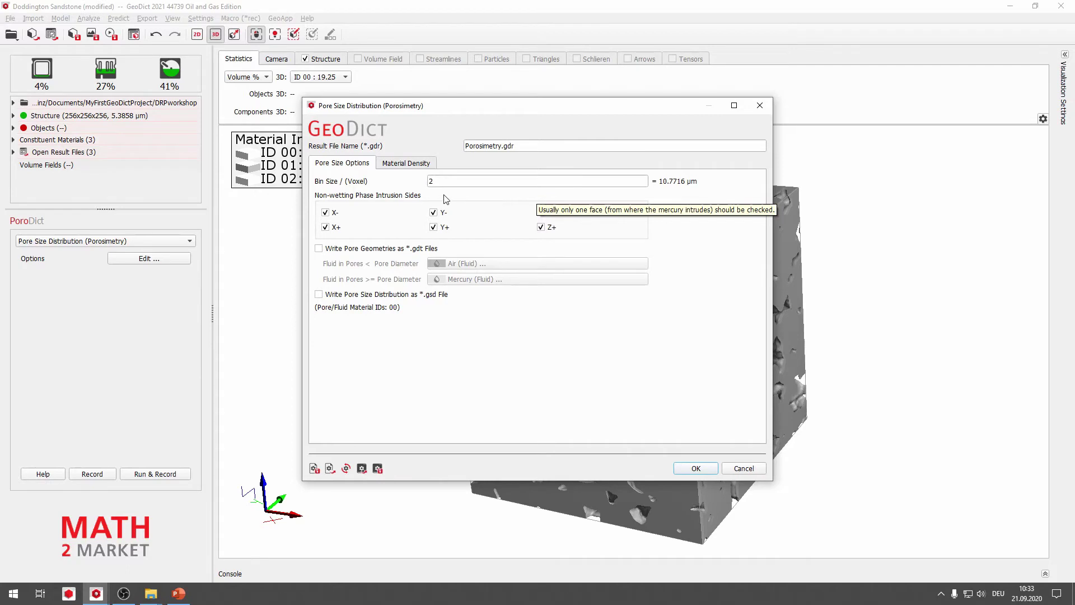
left_click(696, 468)
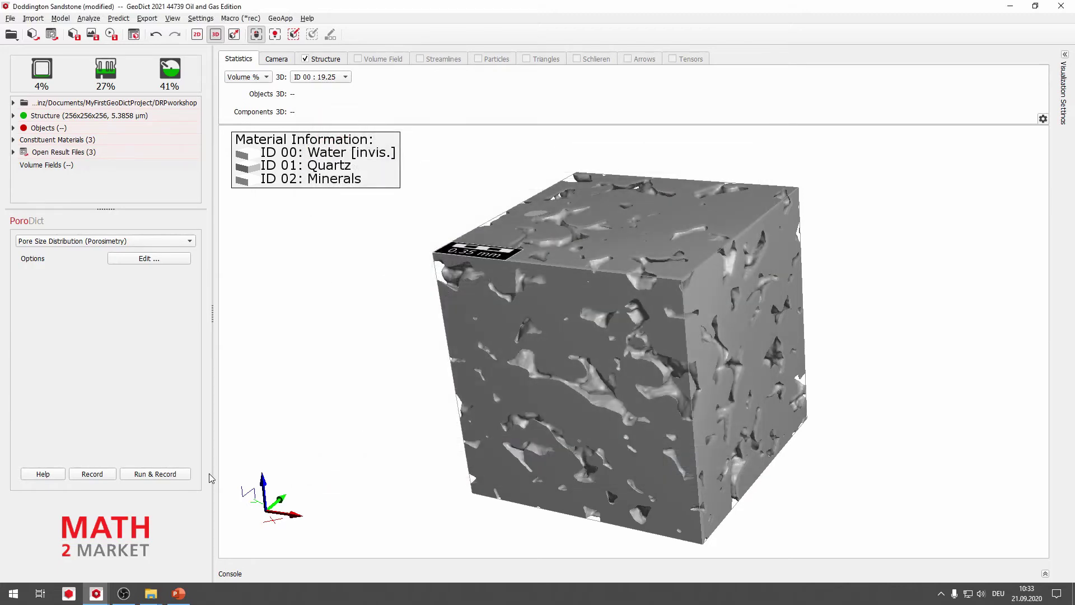
Run and record the porosimetry analysis, and view its pore throat size histograms in an enlarged Result Viewer.
left_click(155, 473)
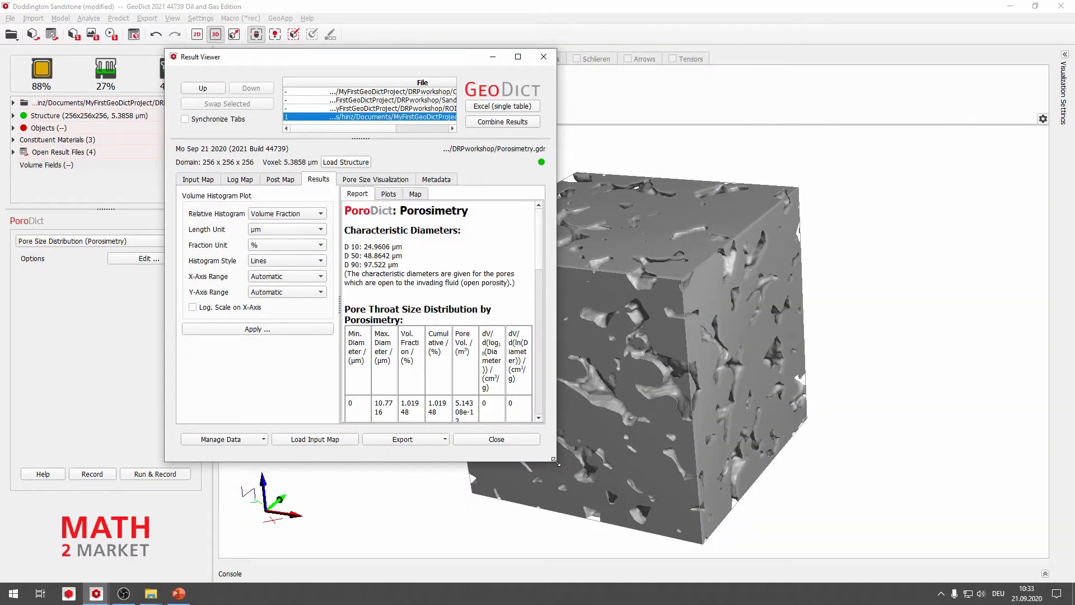
left_click_drag(556, 461, 677, 518)
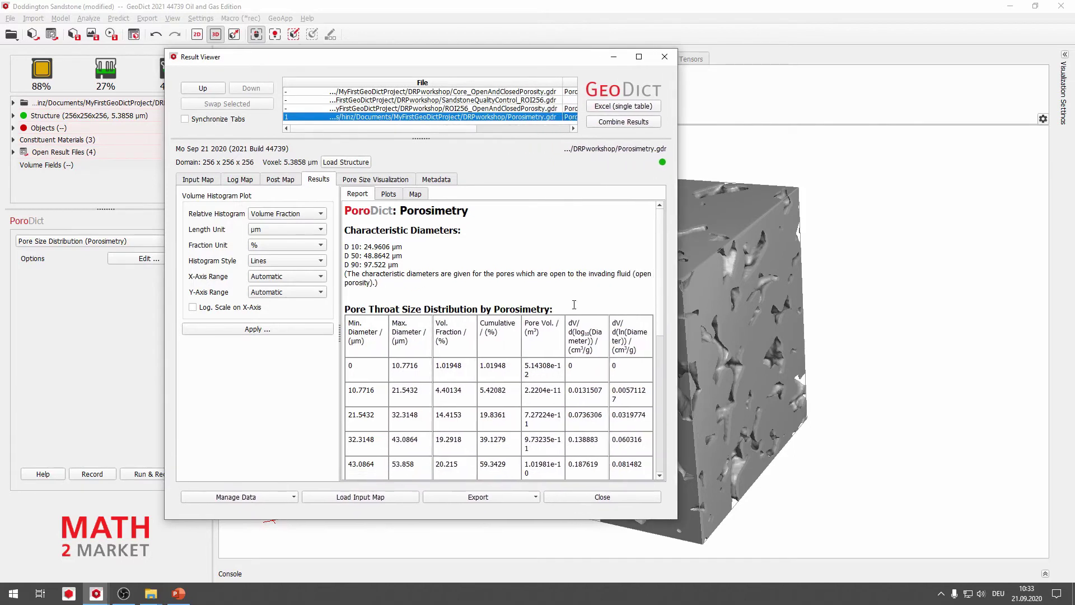
left_click(389, 194)
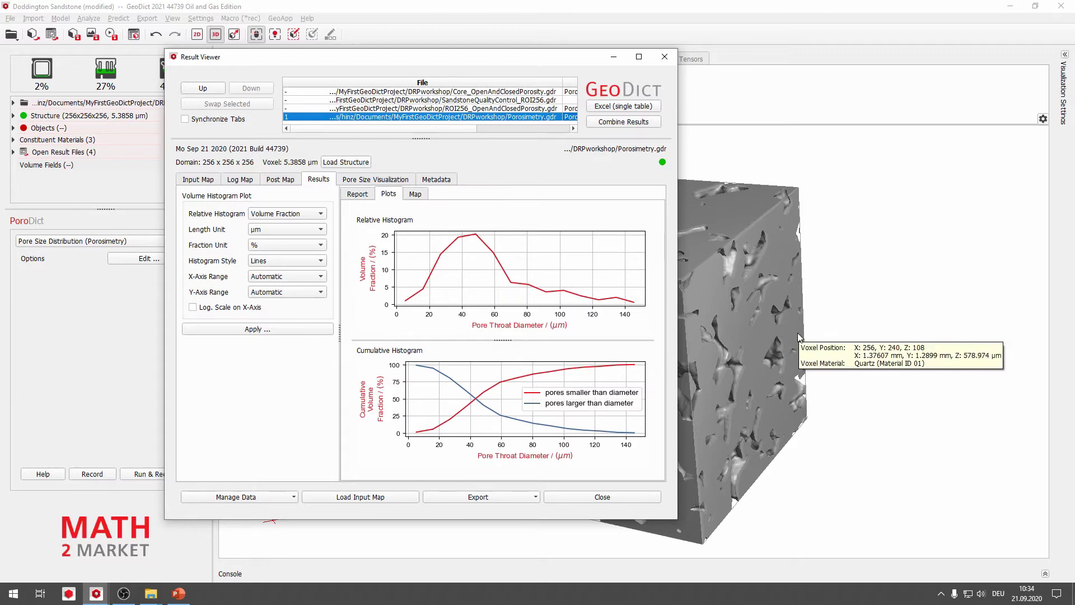
left_click(612, 60)
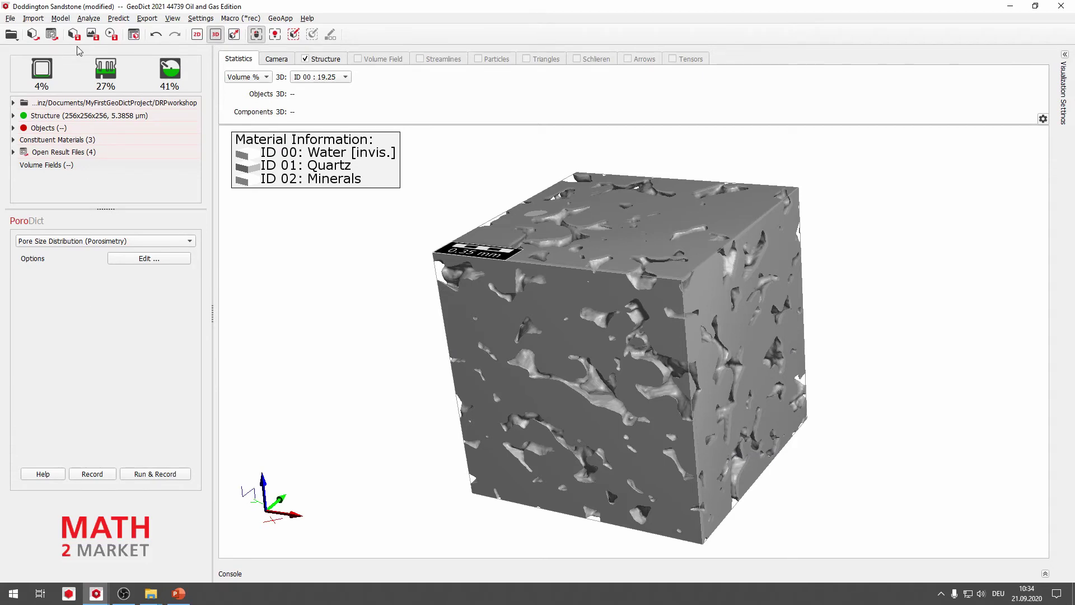
Switch to the MatDict module and select 1D Statistics under Material Statistics.
left_click(89, 21)
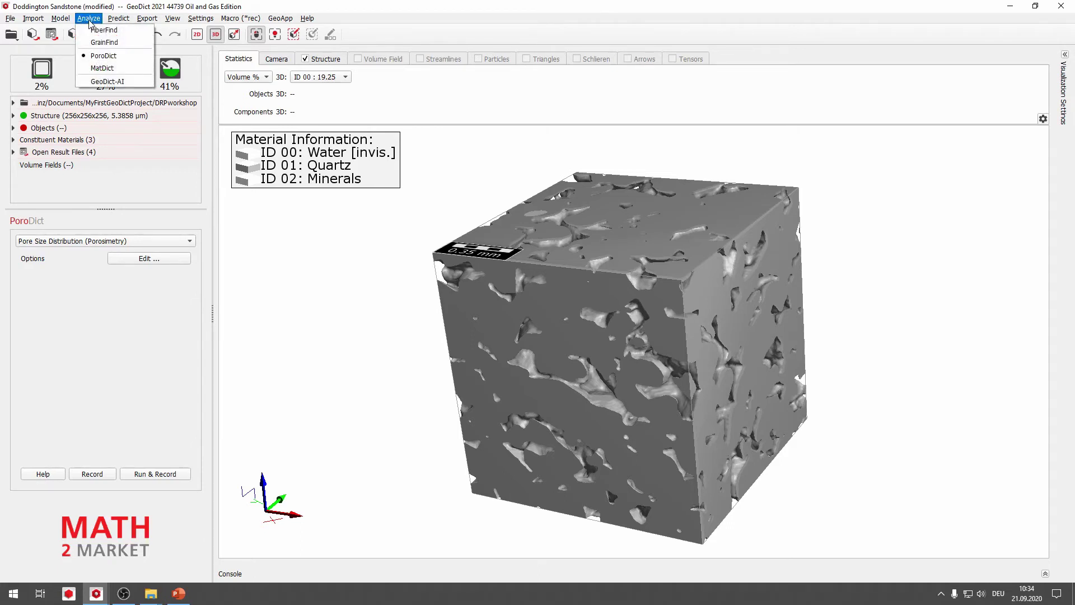
left_click(110, 68)
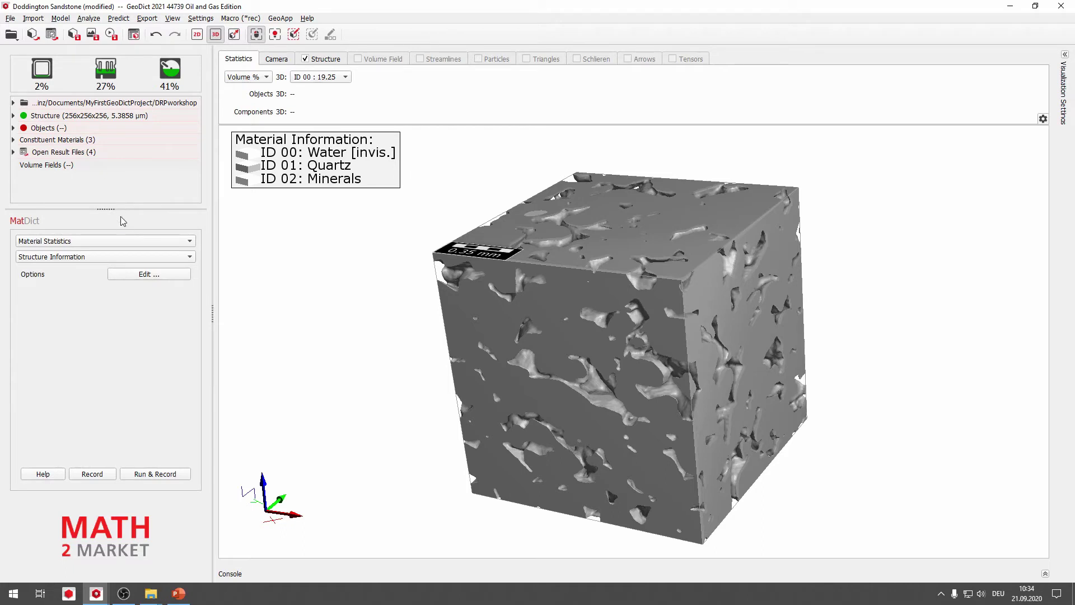
left_click(137, 241)
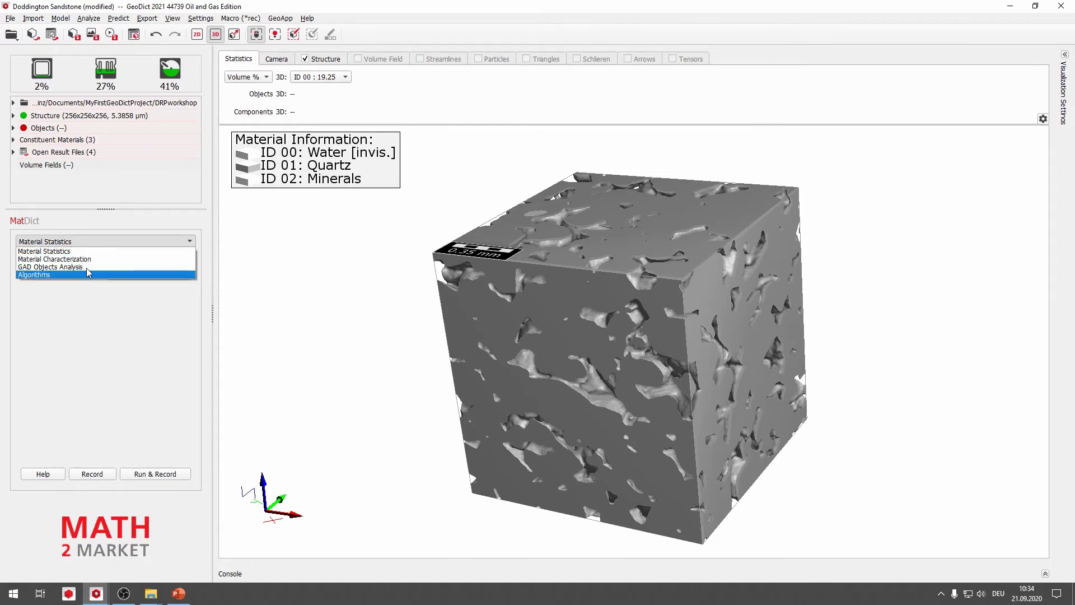
left_click(103, 239)
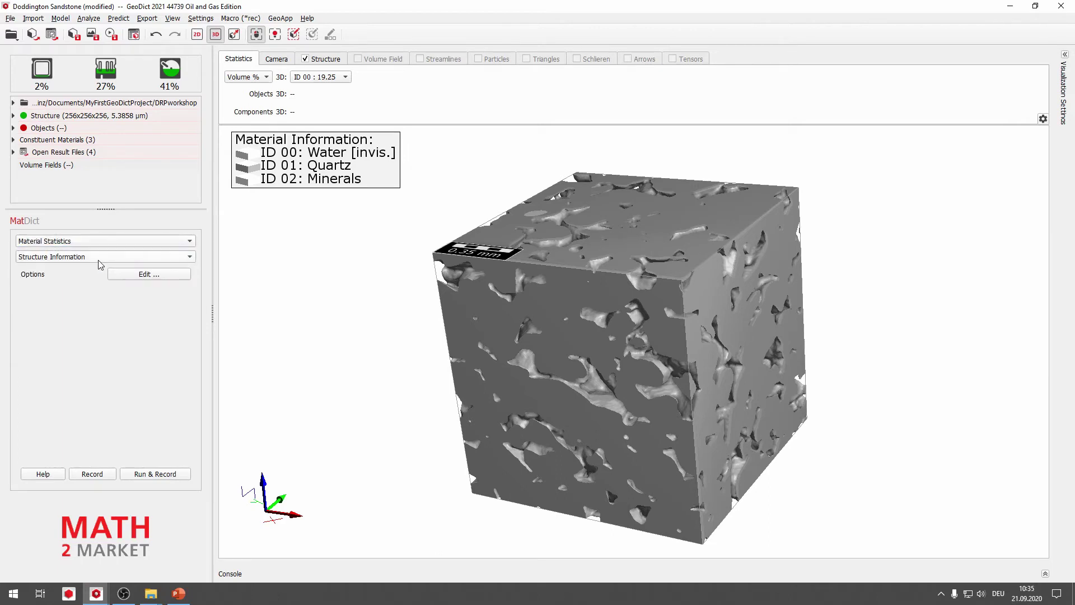
left_click(103, 257)
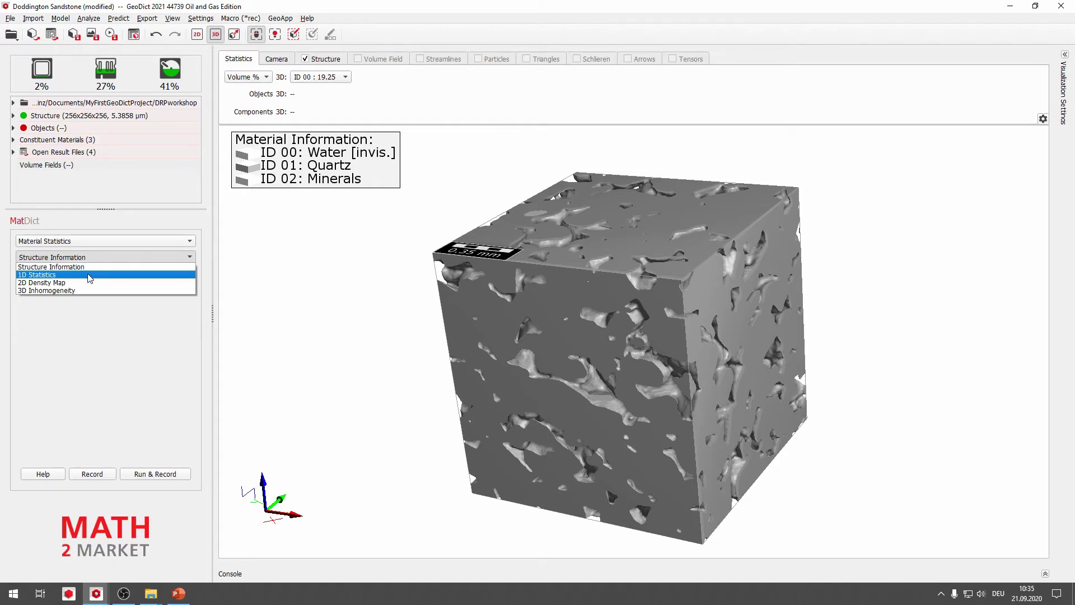
left_click(89, 275)
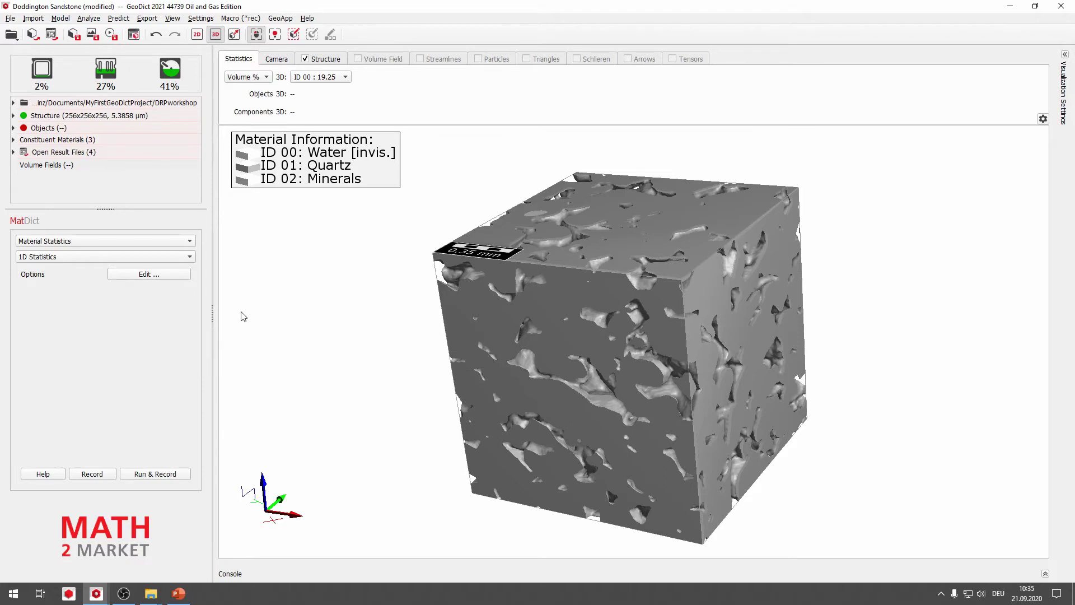
Run and record the 1D Statistics analysis, and view the solid volume fraction approximation plots for the X, Y and Z directions.
left_click(155, 476)
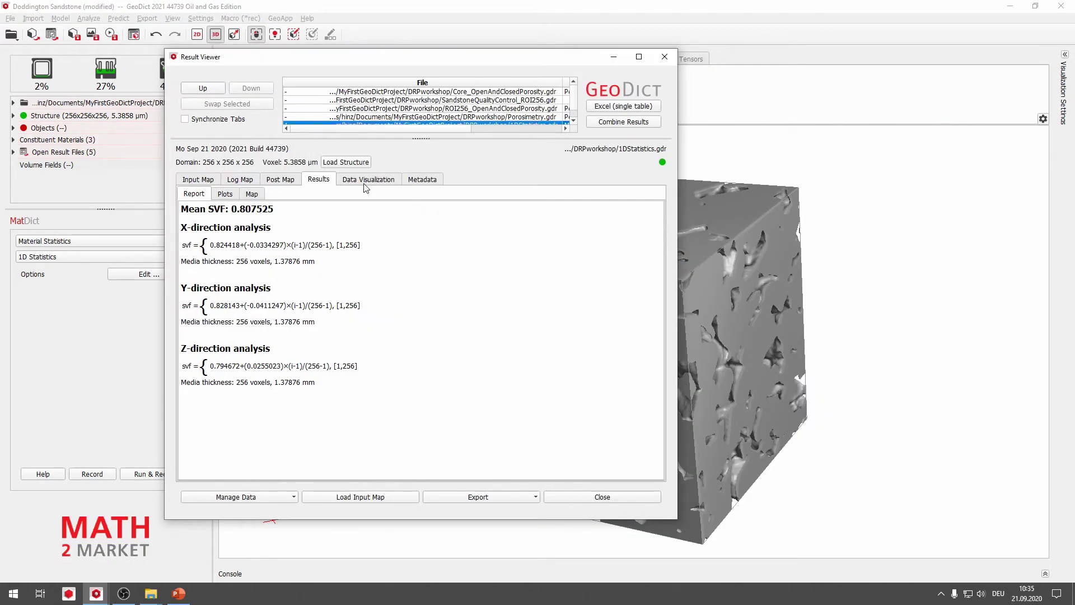
left_click(225, 195)
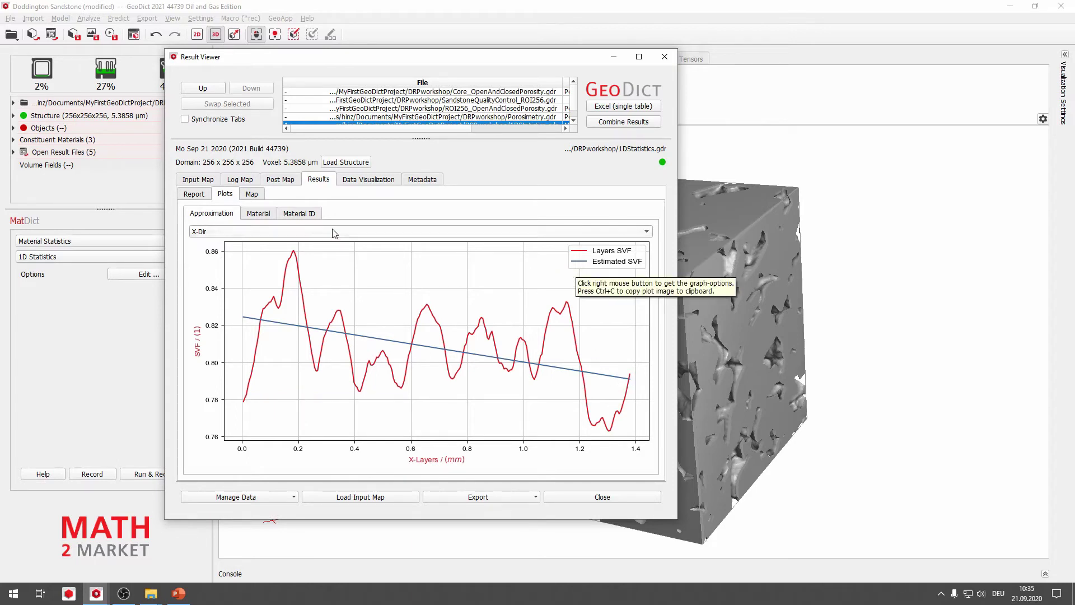
left_click(253, 230)
left_click(257, 255)
left_click(264, 232)
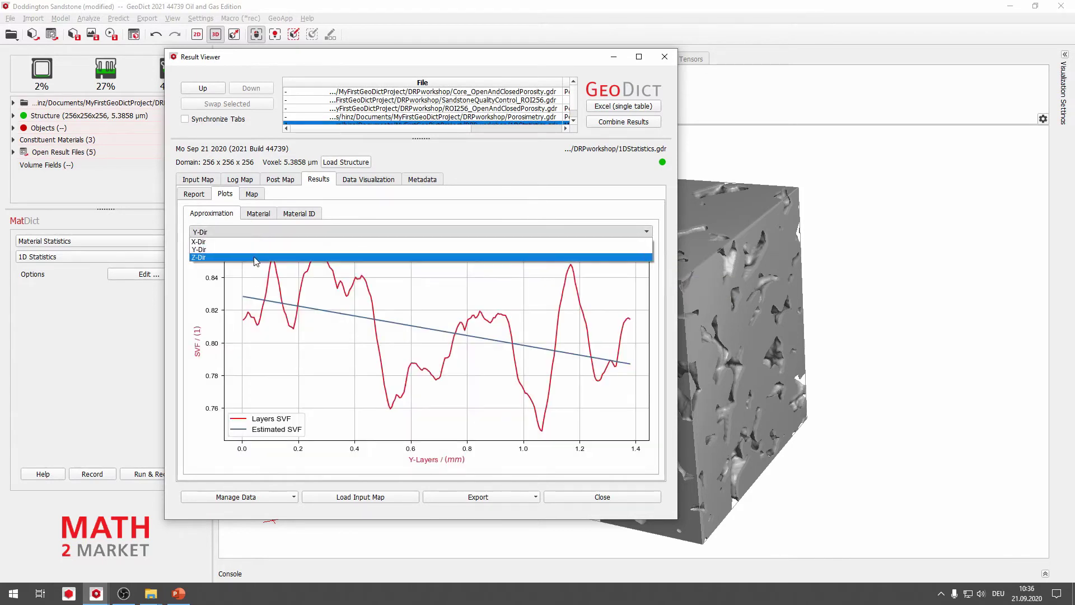
left_click(257, 261)
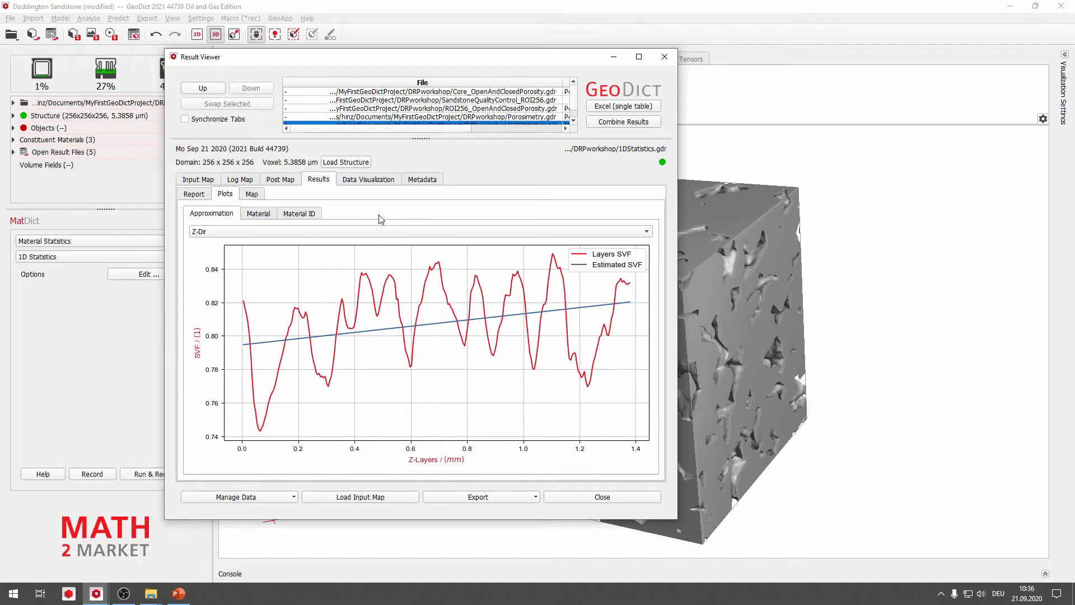
Compare the 1D Statistics layer plots by material and by material ID, showing both for the Z direction.
left_click(261, 216)
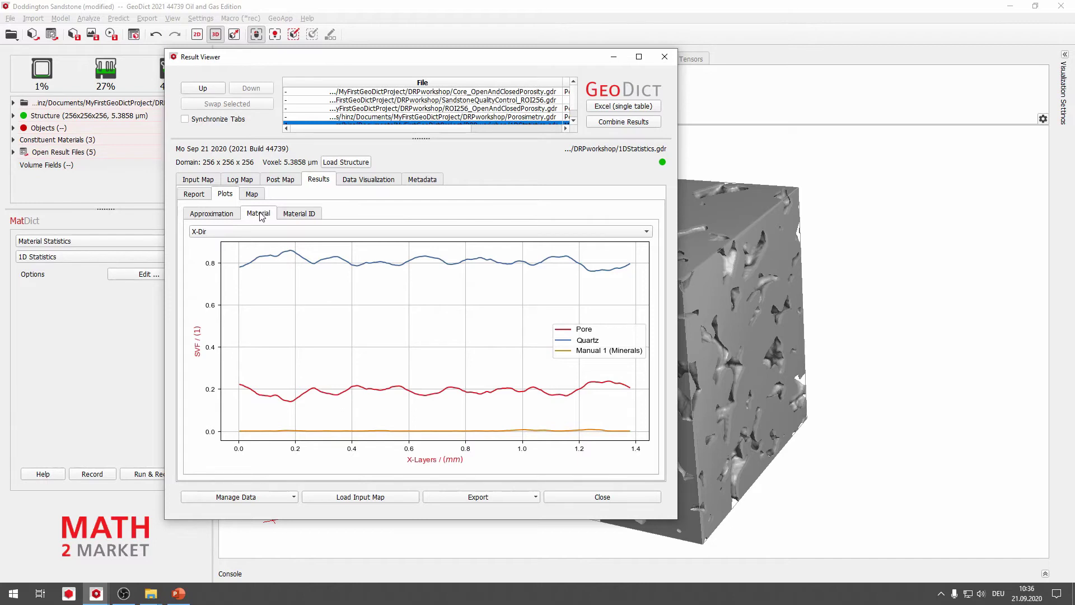
left_click(279, 234)
left_click(280, 258)
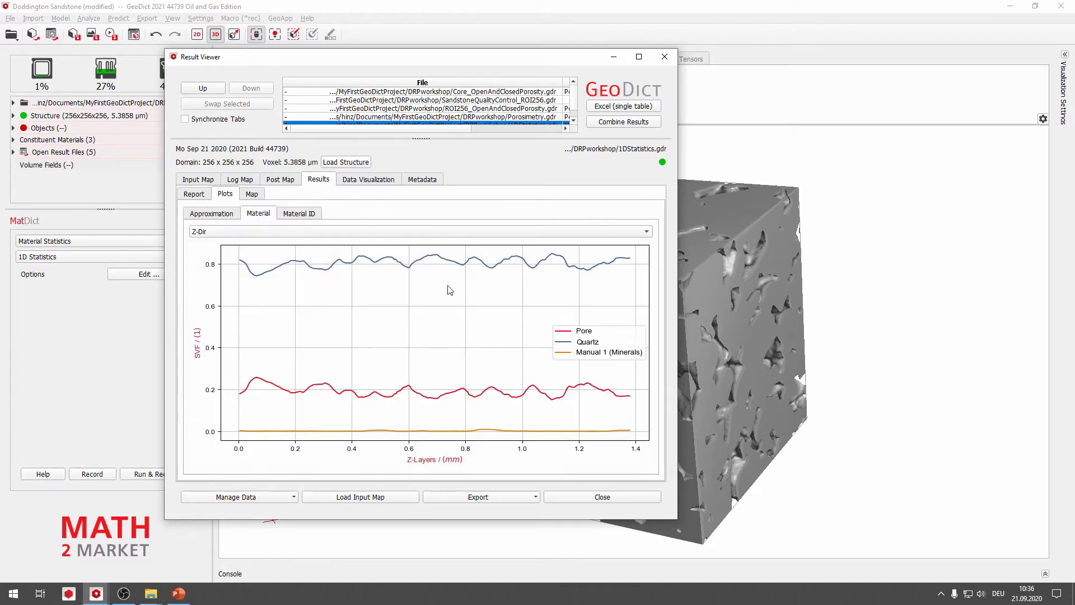
mouse_move(731, 351)
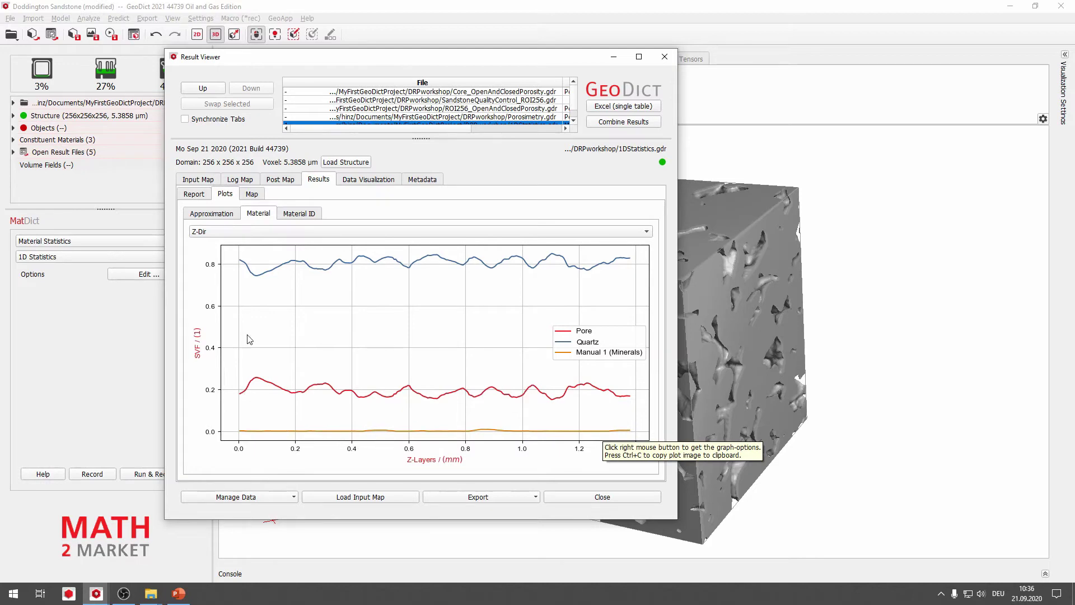
left_click(304, 215)
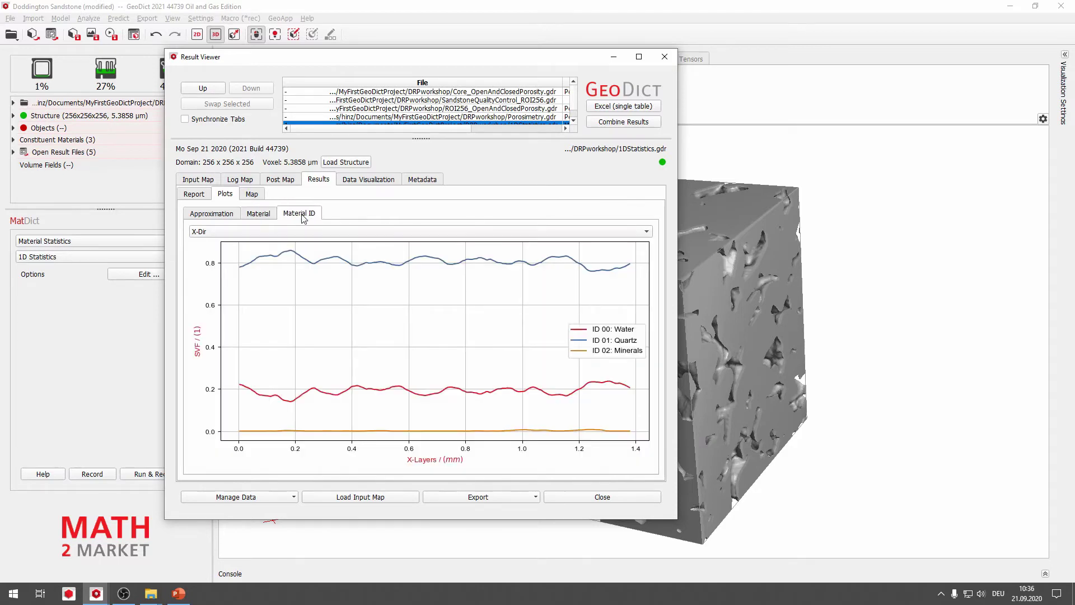
left_click(266, 216)
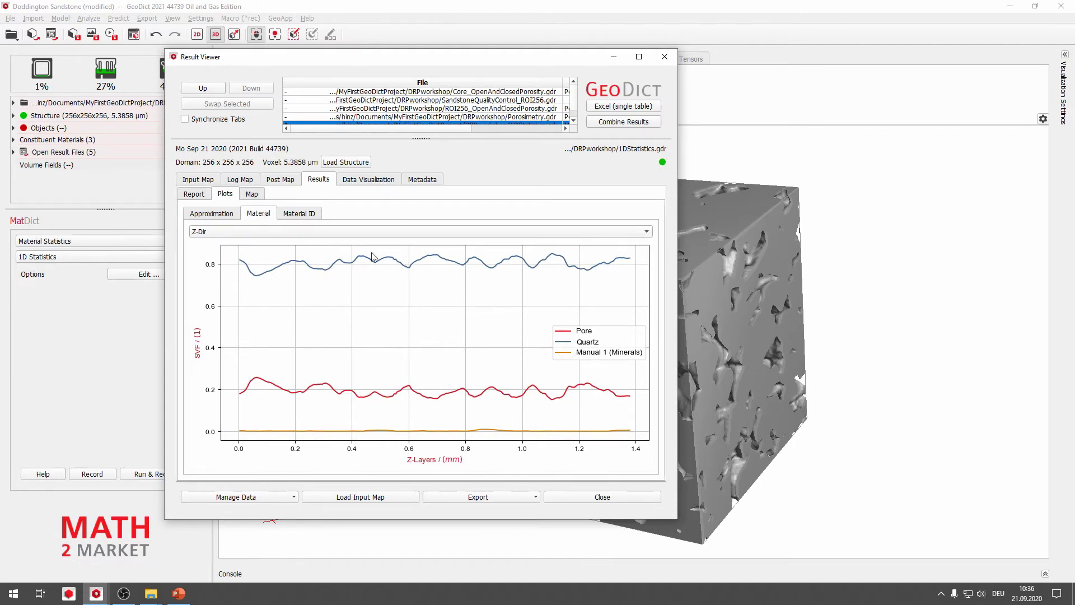
left_click(313, 216)
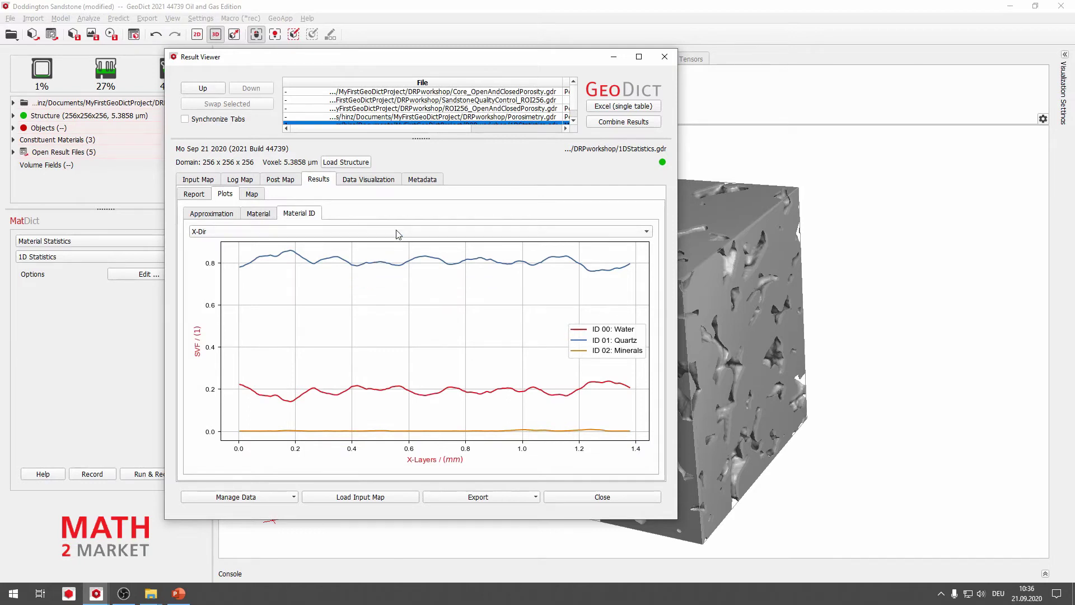
left_click(263, 216)
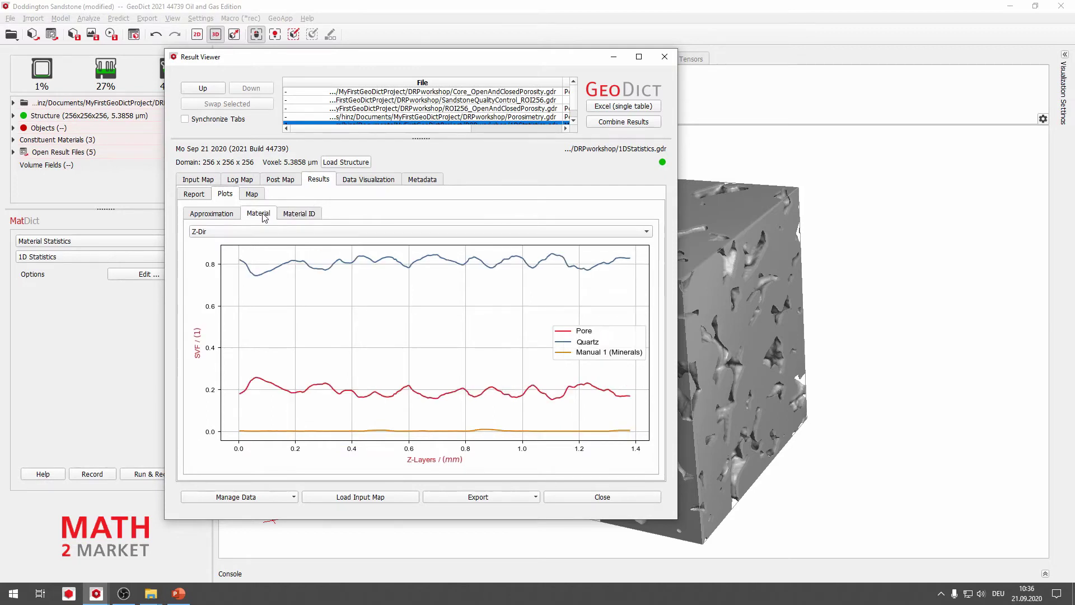
left_click(294, 216)
left_click(307, 232)
left_click(338, 259)
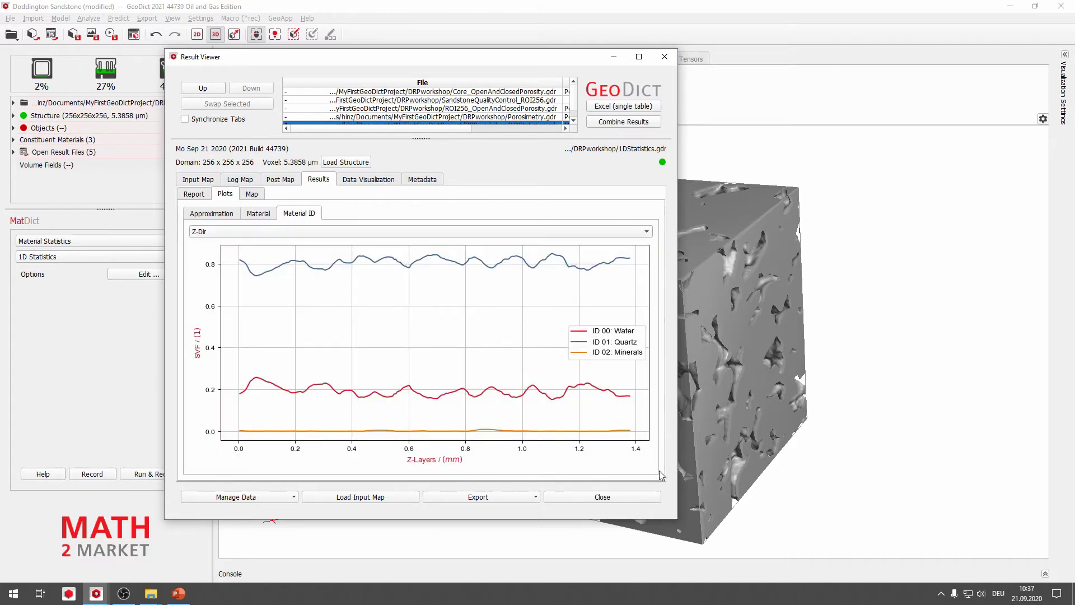
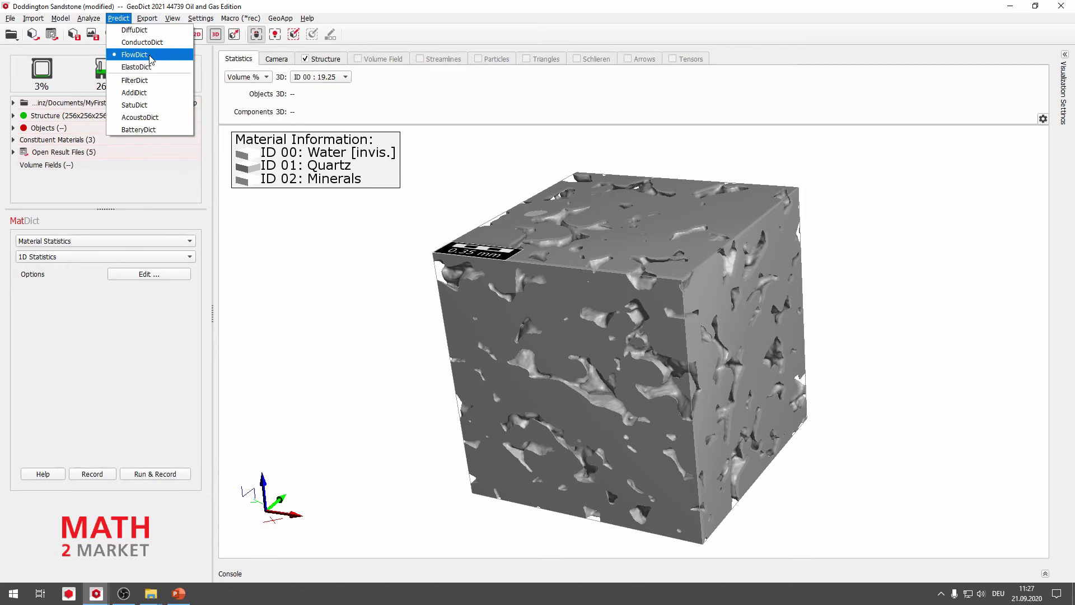
Switch to the FlowDict module, select the Stokes(-Brinkman) (LIR) solver and open its solver options.
left_click(150, 56)
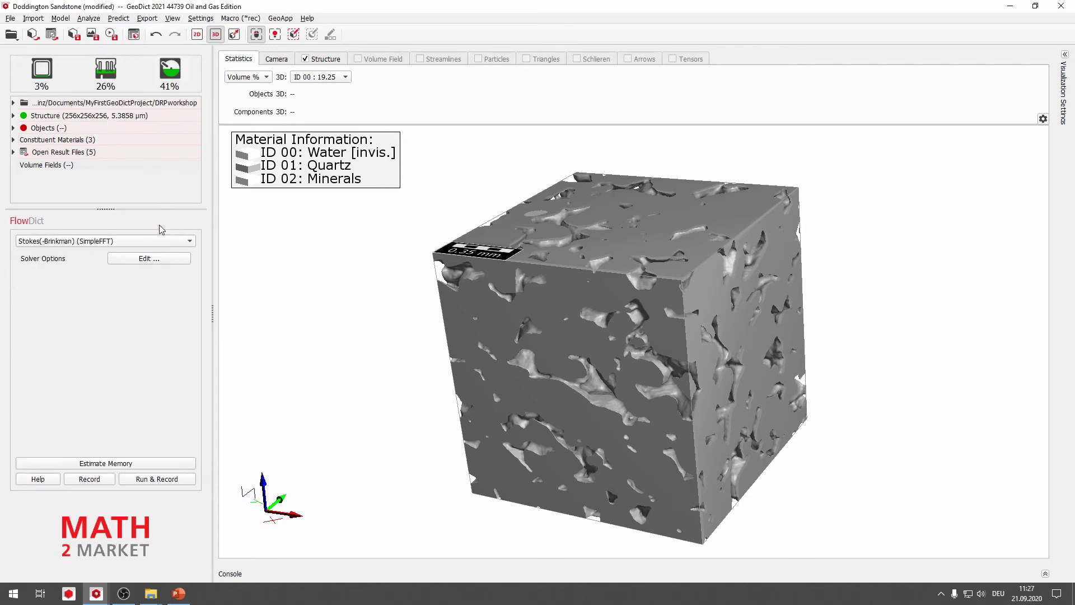
left_click(190, 244)
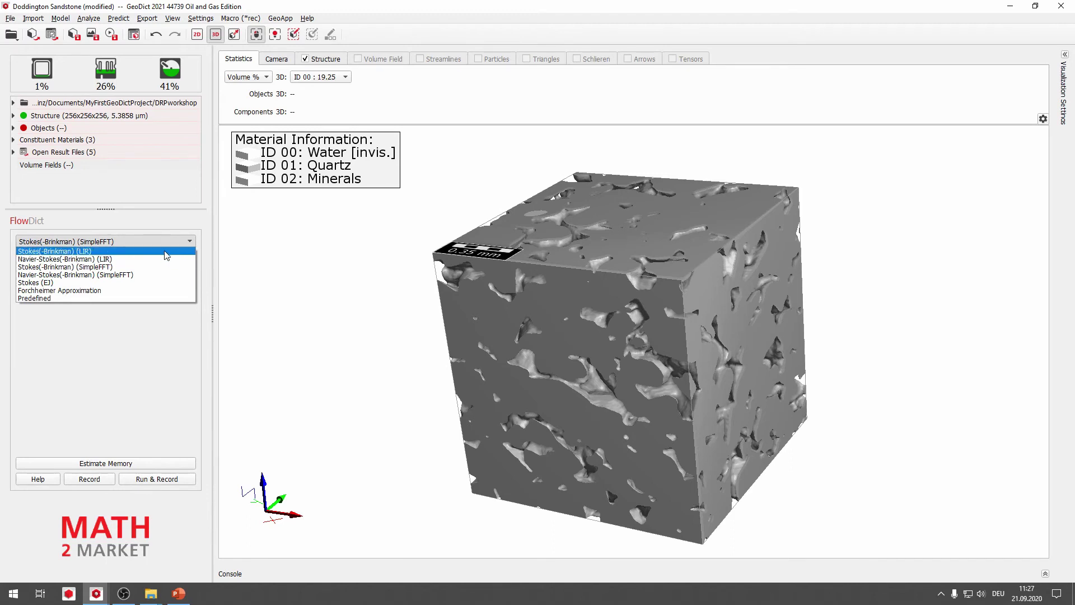
left_click(96, 252)
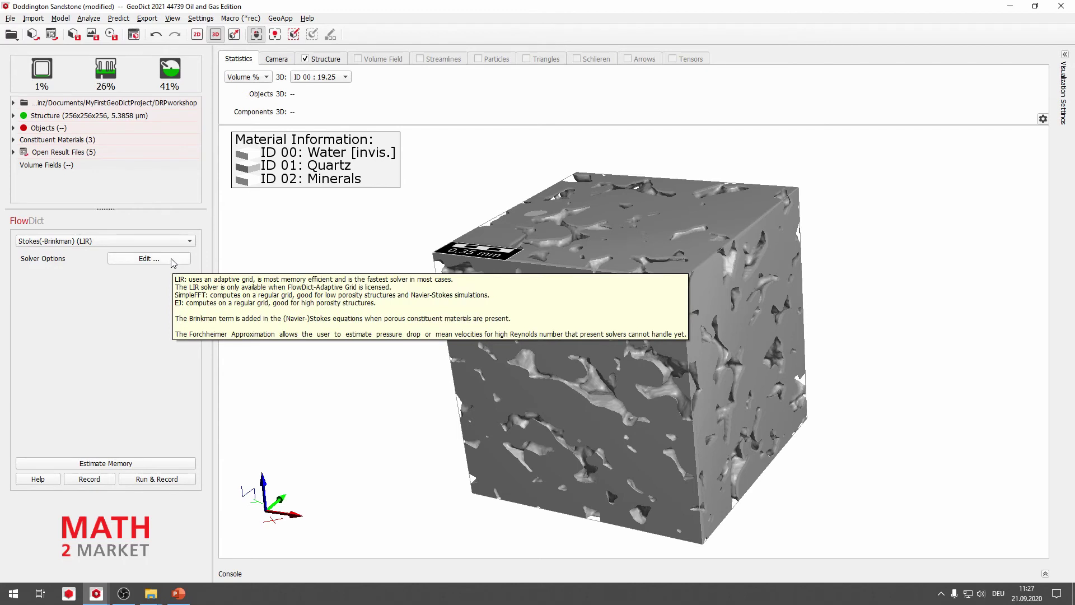
left_click(149, 258)
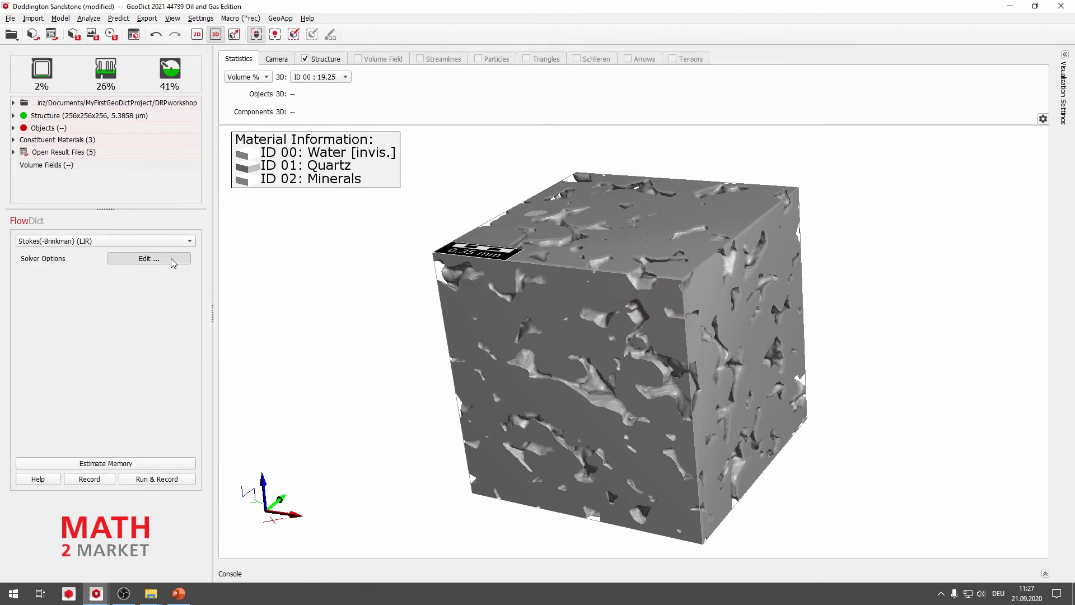
left_click(170, 257)
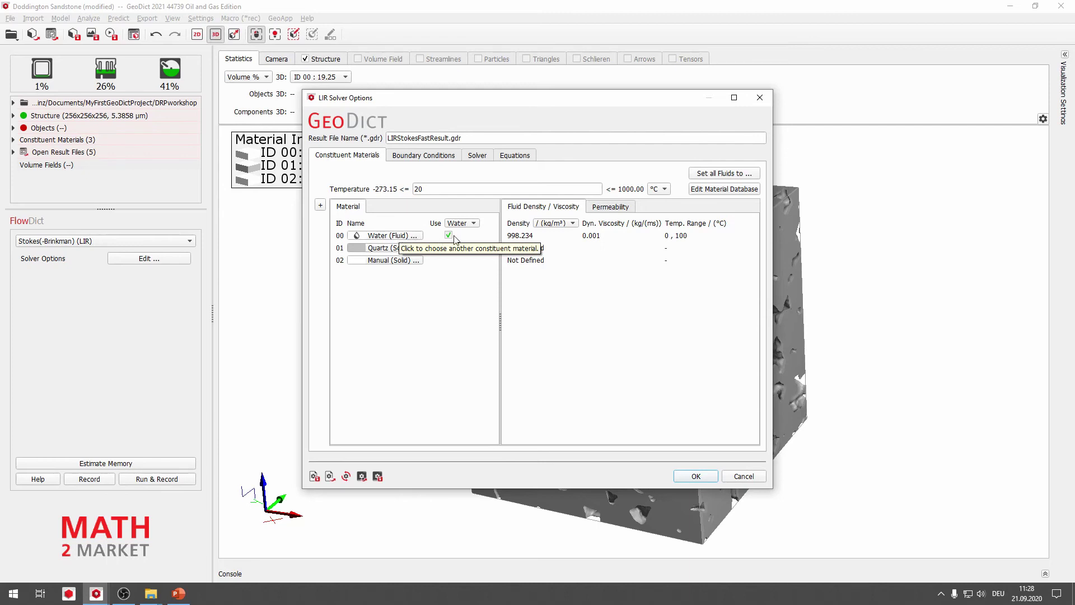
In the boundary conditions, try enabling the Y computation direction and disabling the implicit in-flow region, restore both, and inspect the inflow and outflow voxels.
left_click(429, 157)
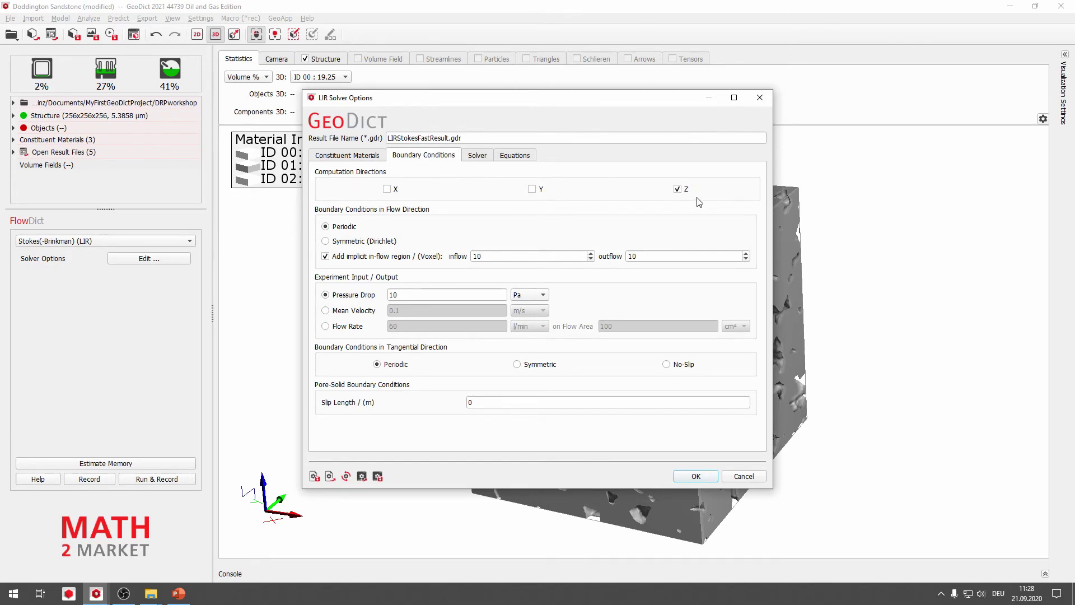
left_click(532, 189)
left_click(531, 190)
left_click(347, 257)
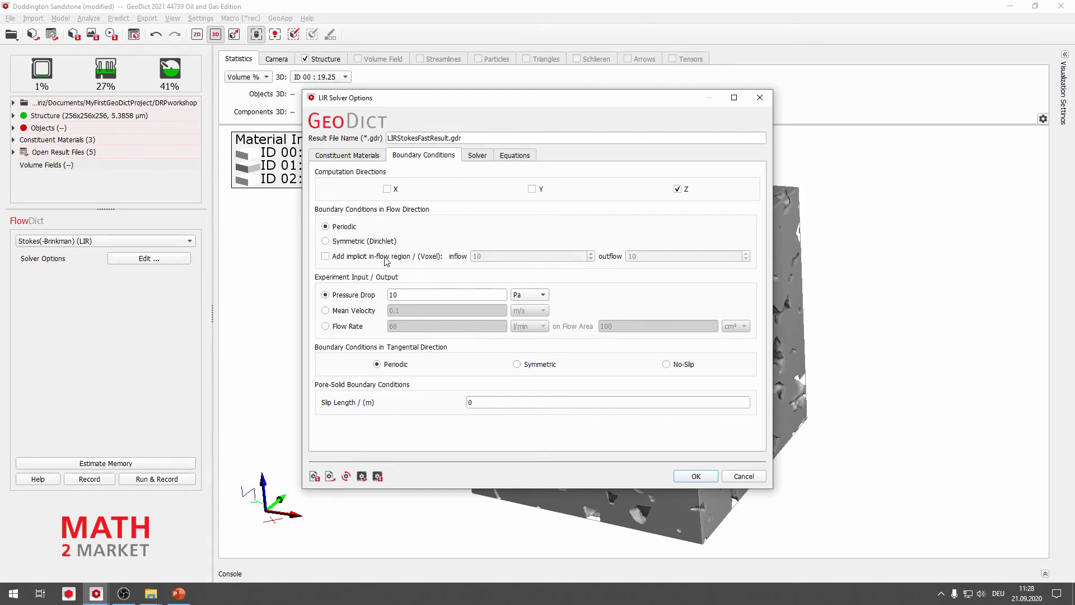
left_click(386, 257)
left_click(501, 255)
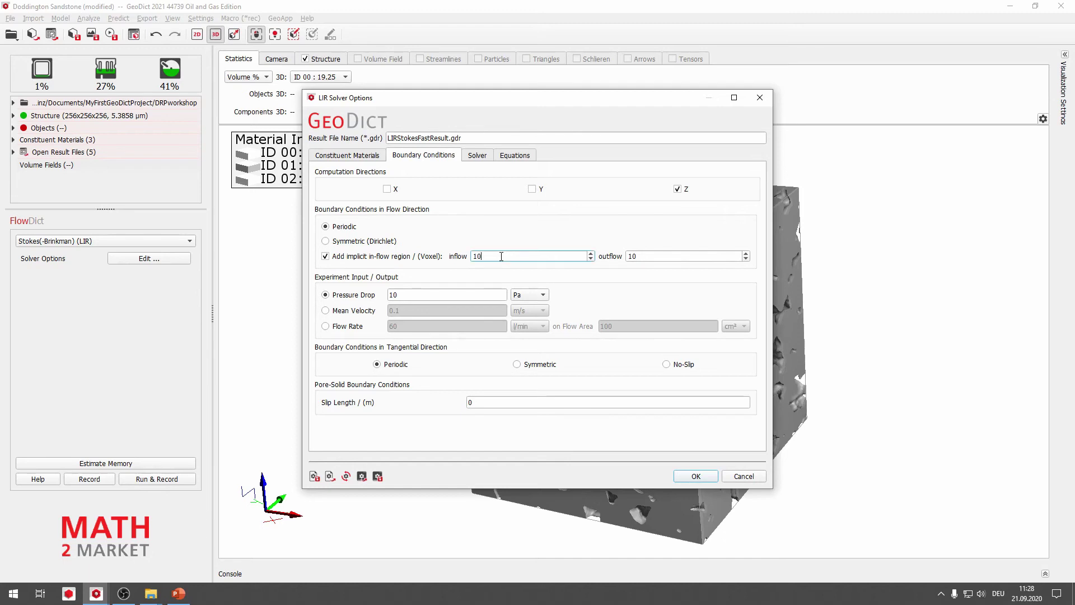
left_click(678, 259)
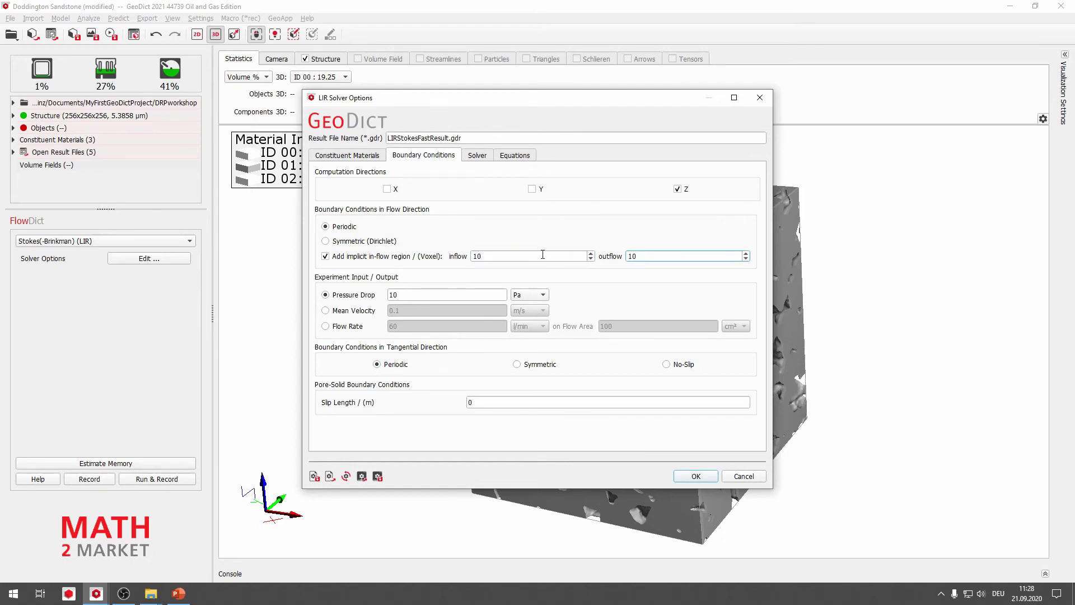
left_click(542, 256)
left_click(679, 256)
Try the Symmetric tangential boundary condition, switch back to Periodic, and inspect the slip length.
left_click(516, 364)
left_click(667, 365)
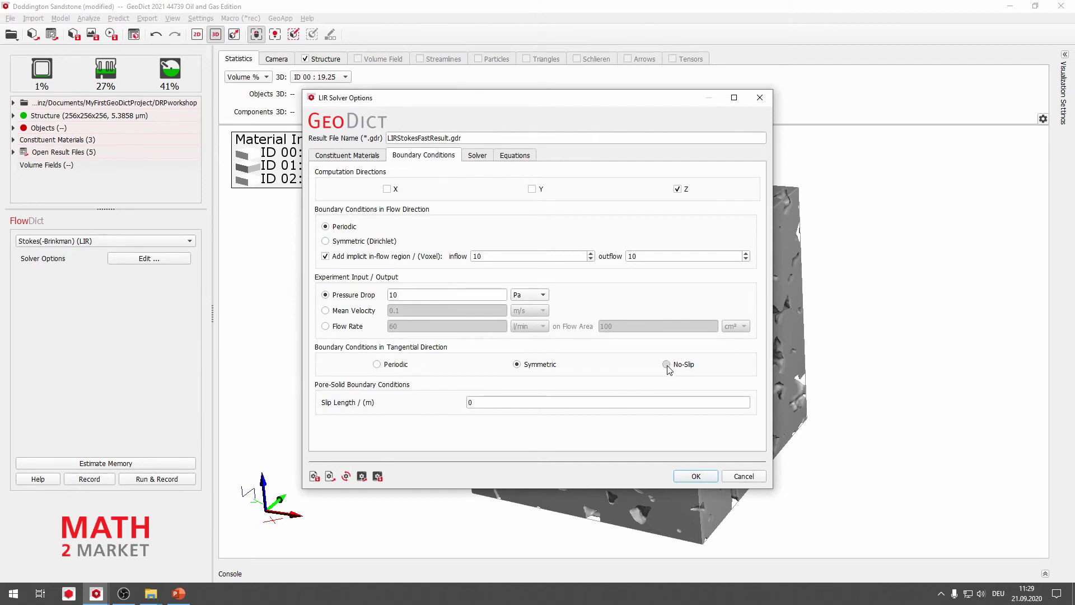
left_click(377, 367)
double_click(489, 403)
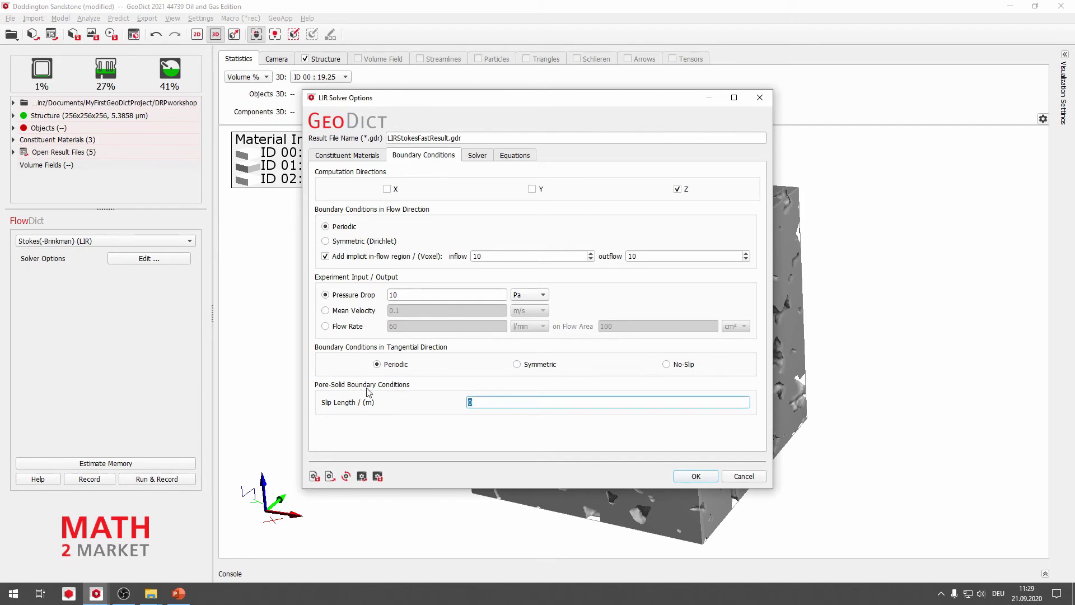
left_click(497, 403)
In the solver settings, set the error bound stopping criterion to 0.01, evaluated on flow permeability.
left_click(478, 156)
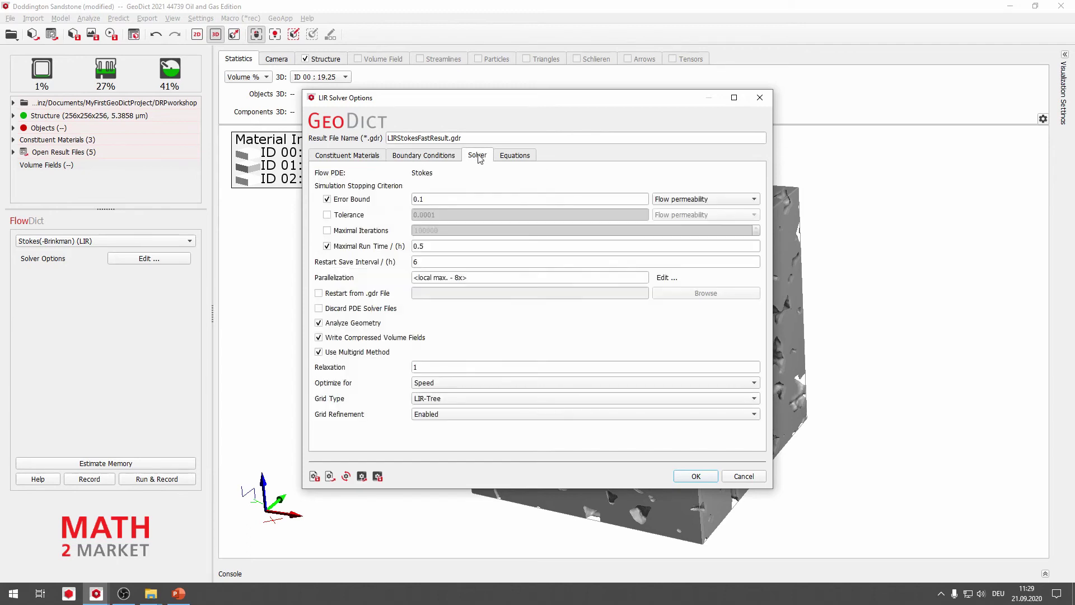
left_click(460, 200)
key("Left")
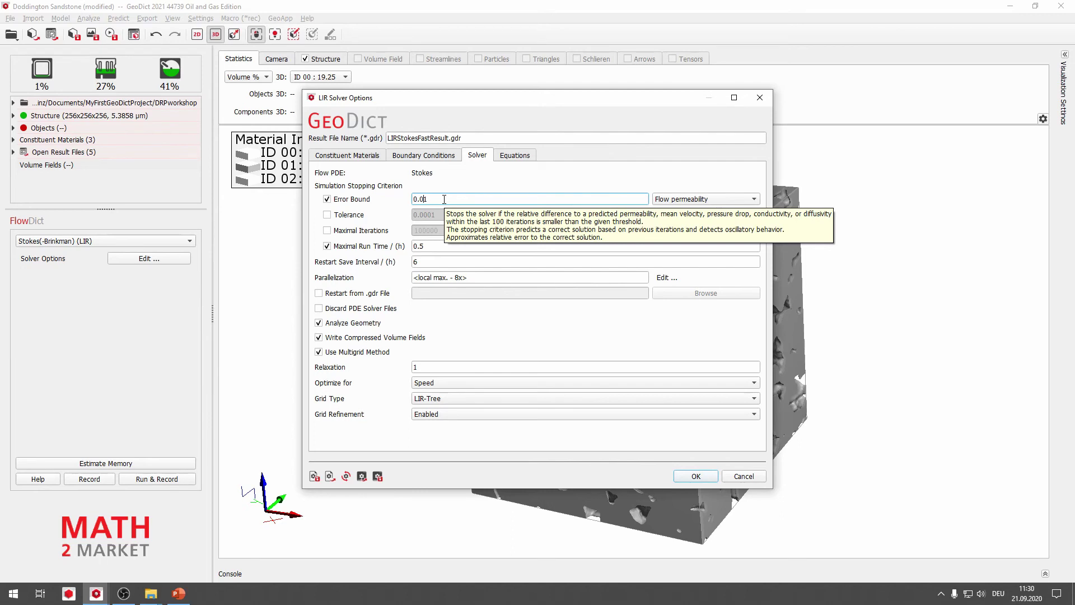
type("0")
key("End")
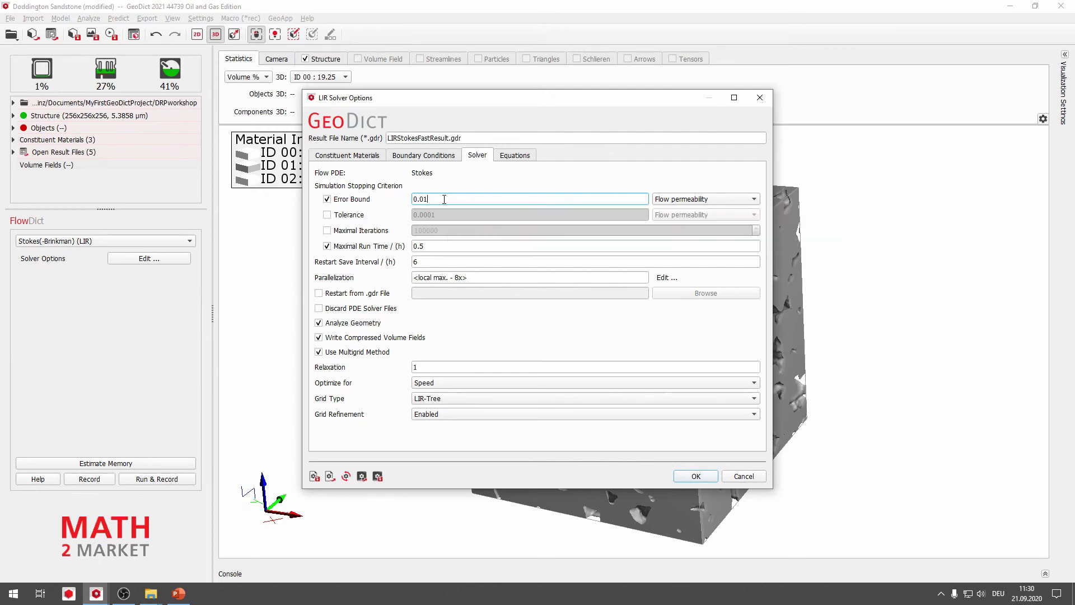
left_click(753, 200)
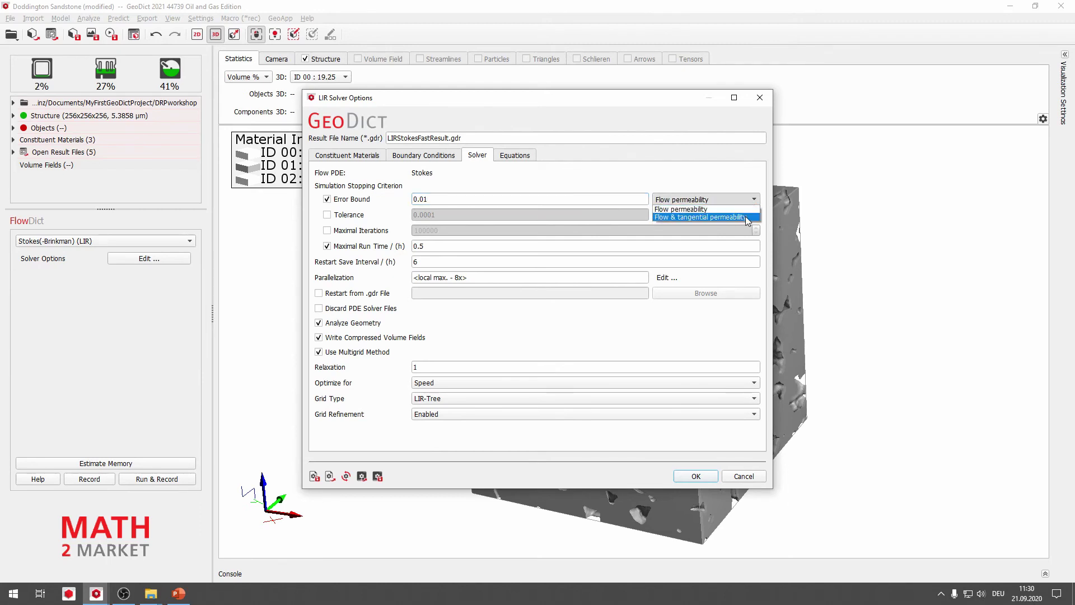
left_click(756, 201)
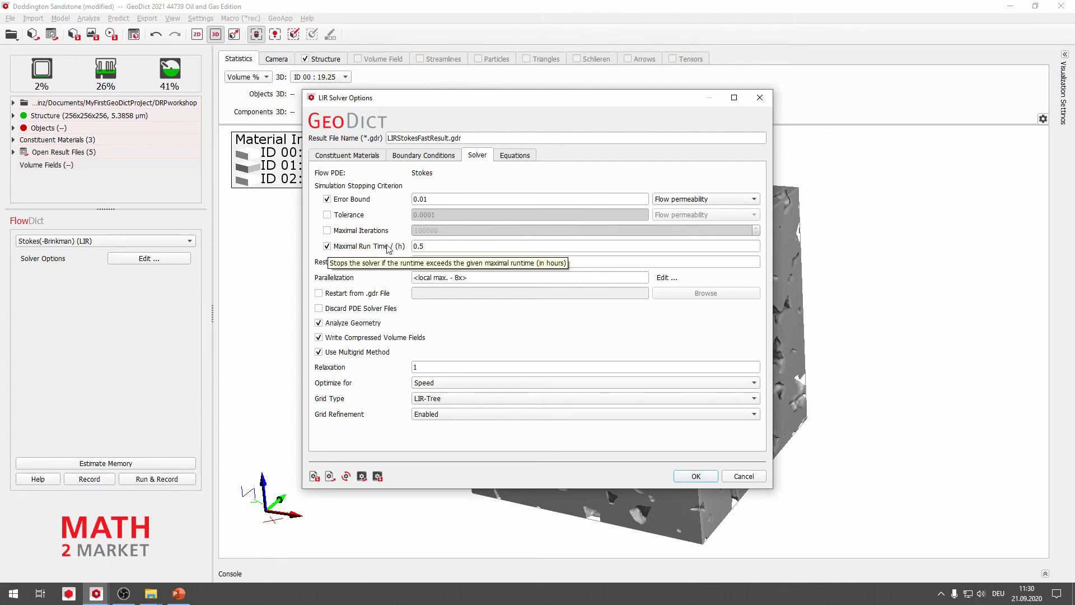
Disable the maximal run time stopping criterion and keep geometry analysis enabled.
left_click(435, 247)
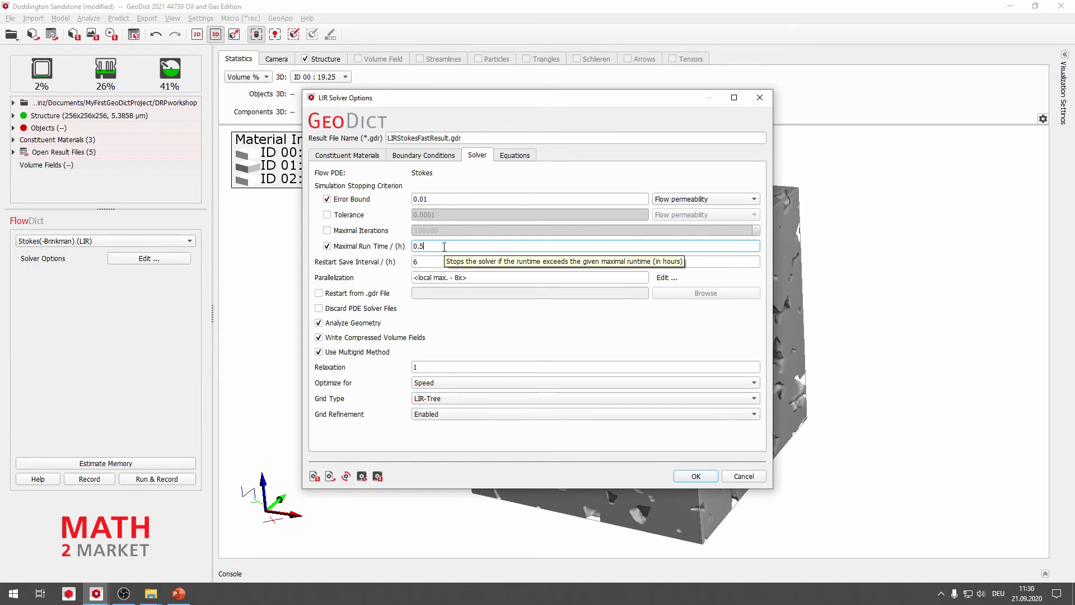
left_click(442, 199)
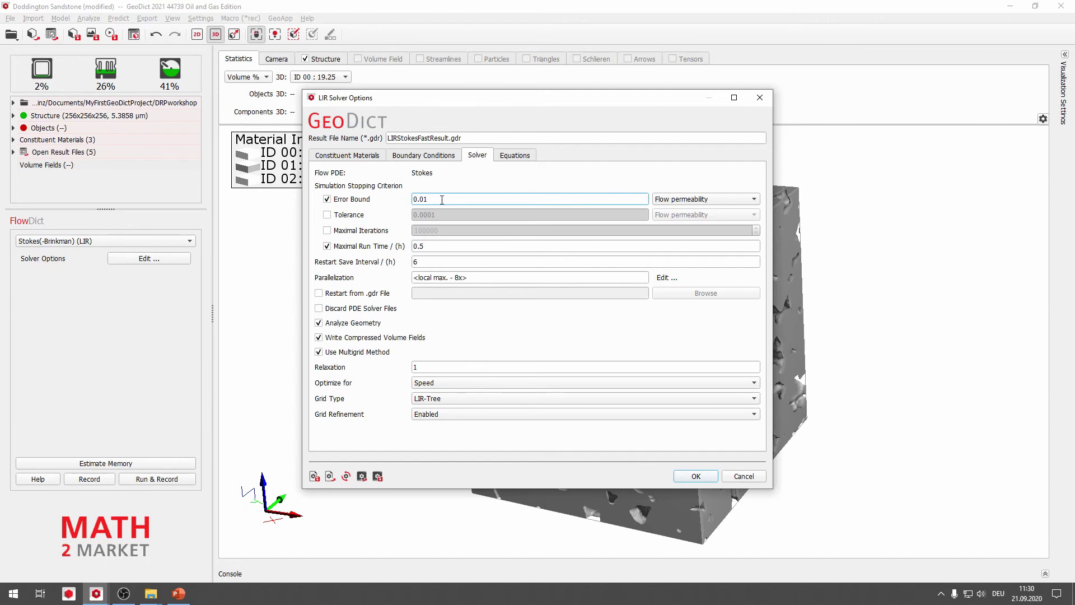
double_click(441, 199)
left_click(438, 201)
left_click(327, 247)
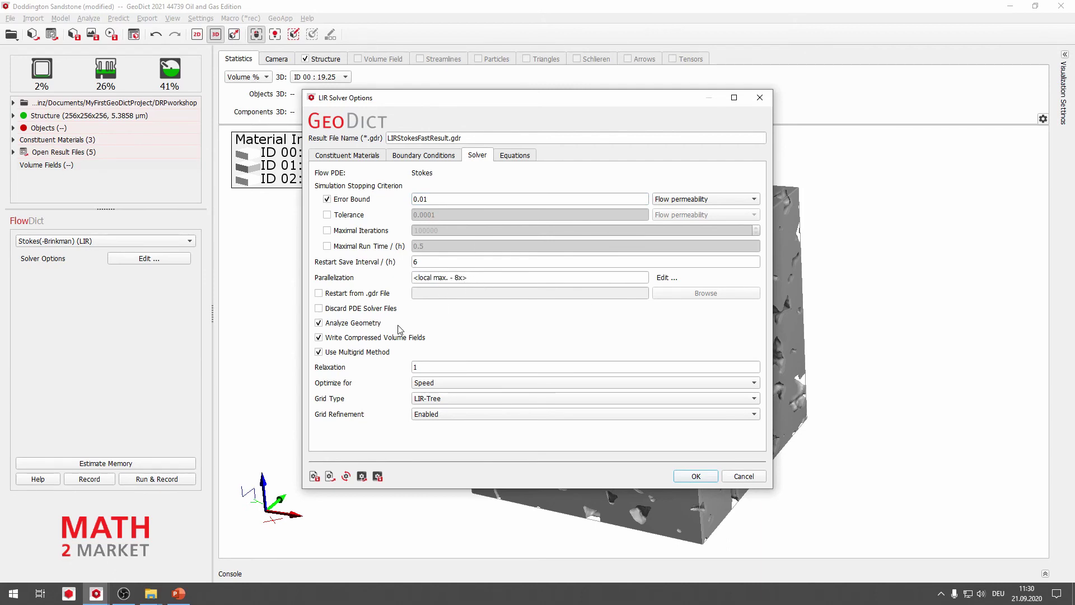
left_click(318, 324)
left_click(318, 323)
Review the solver equations, accept the LIR solver options, and run and record the Stokes flow simulation.
left_click(518, 155)
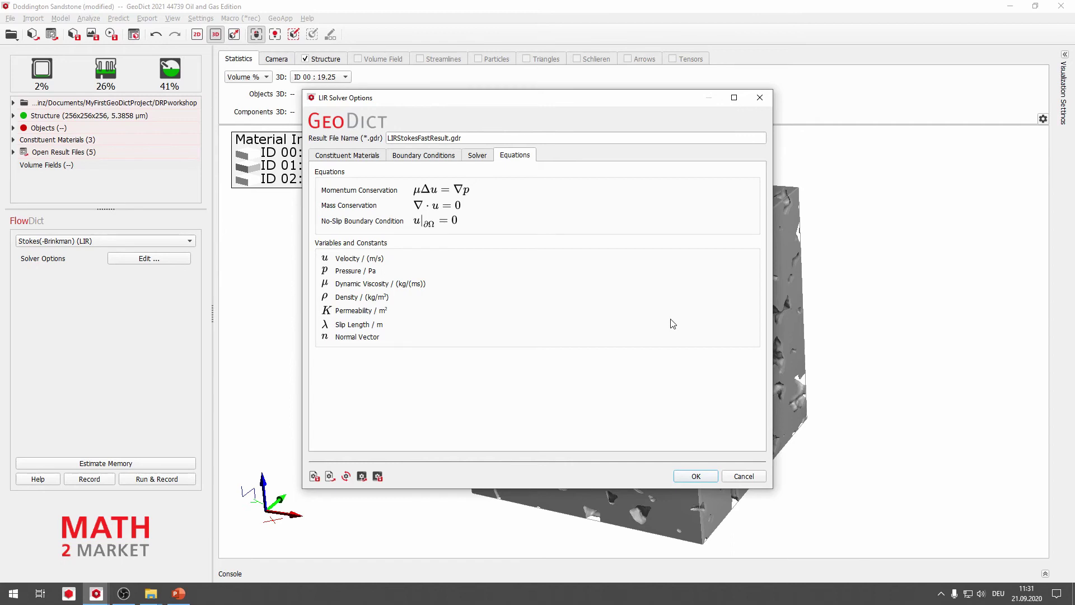
left_click(694, 477)
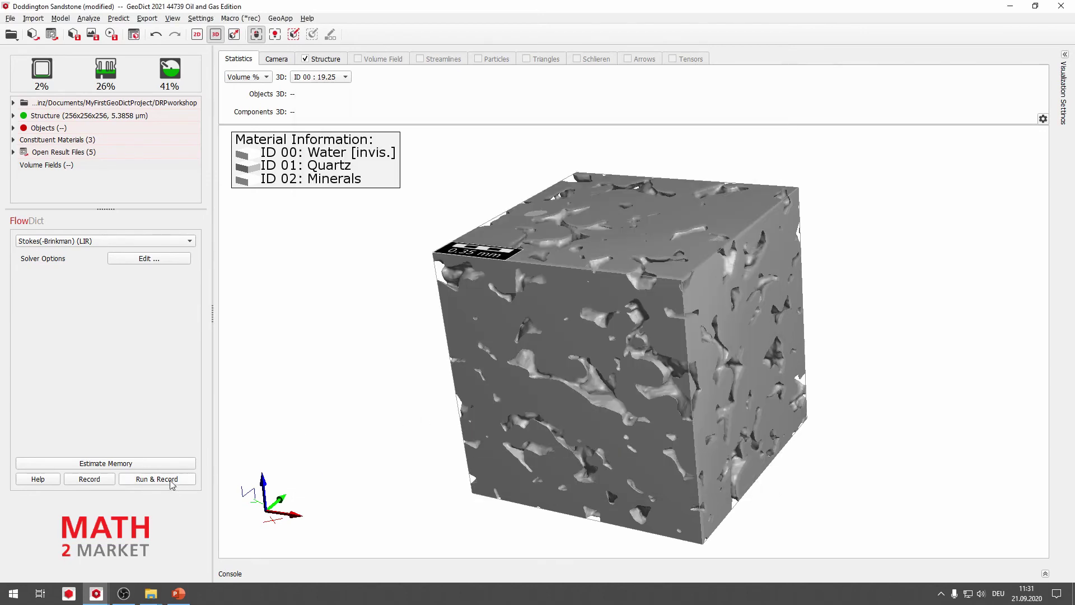
left_click(171, 483)
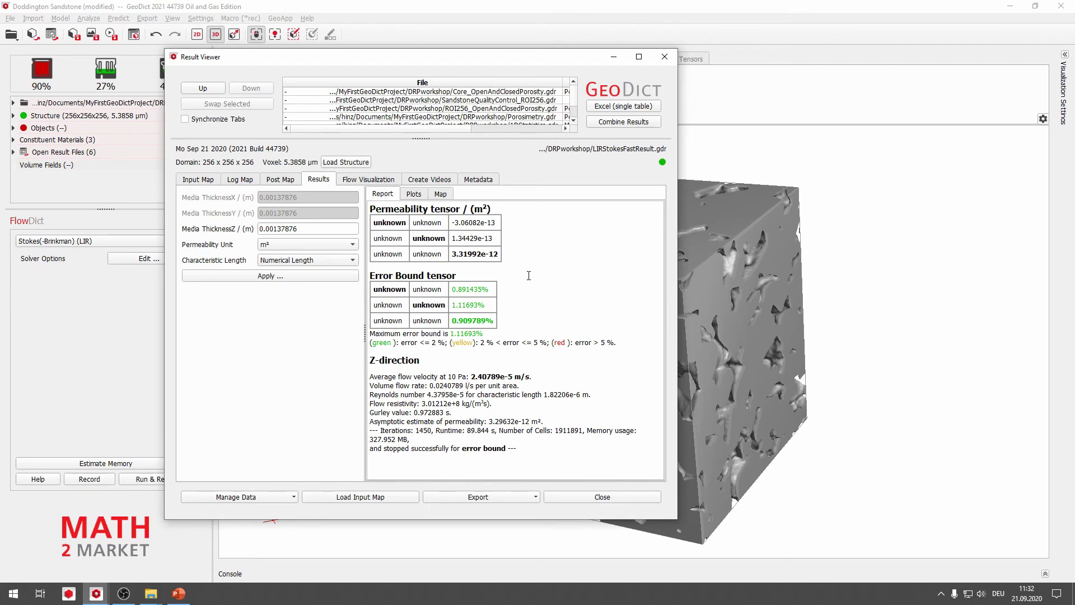
Change the permeability unit of the flow results to mDarcy and apply it to the report.
double_click(486, 209)
left_click(526, 230)
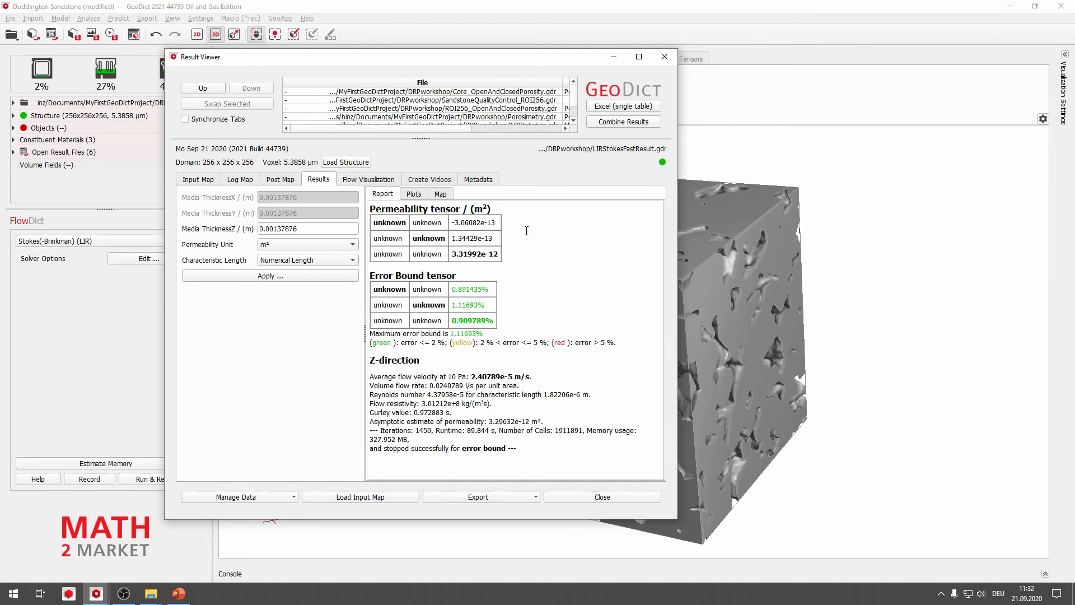
left_click(327, 246)
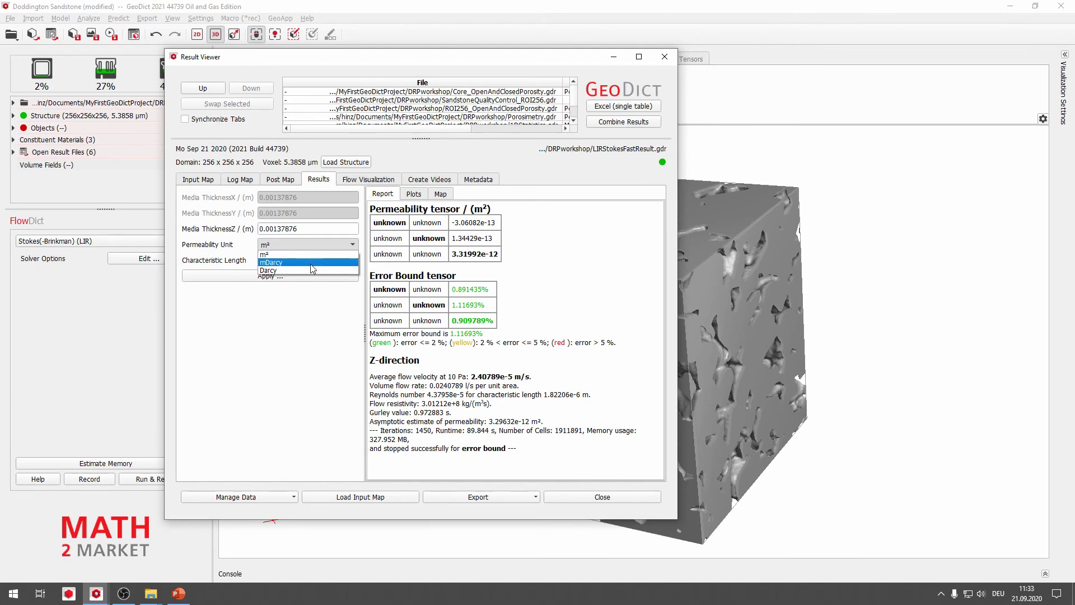
left_click(310, 263)
left_click(296, 276)
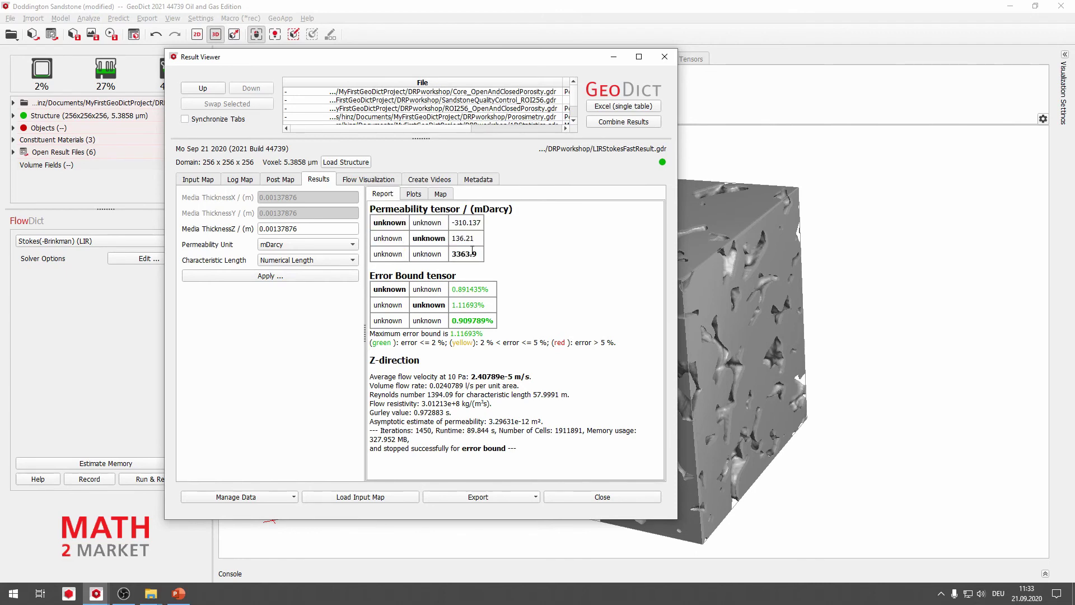
Examine the Z-direction permeability, the error bound tensor and the solver's stopping information in the result report.
left_click_drag(451, 253, 477, 256)
left_click(508, 257)
left_click_drag(454, 321, 497, 320)
left_click_drag(486, 309, 412, 305)
left_click(492, 296)
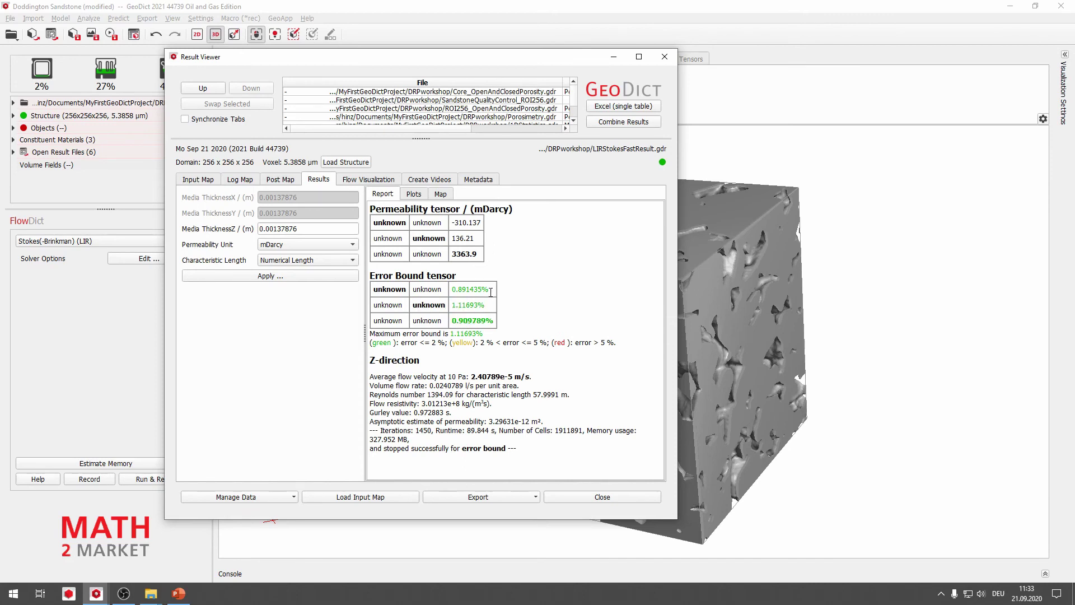
double_click(453, 290)
left_click(529, 312)
left_click_drag(369, 439, 398, 439)
left_click(375, 443)
left_click_drag(368, 440, 406, 439)
View the layered pressure plot and the permeability convergence plot for the Z direction, and close the results.
left_click(414, 194)
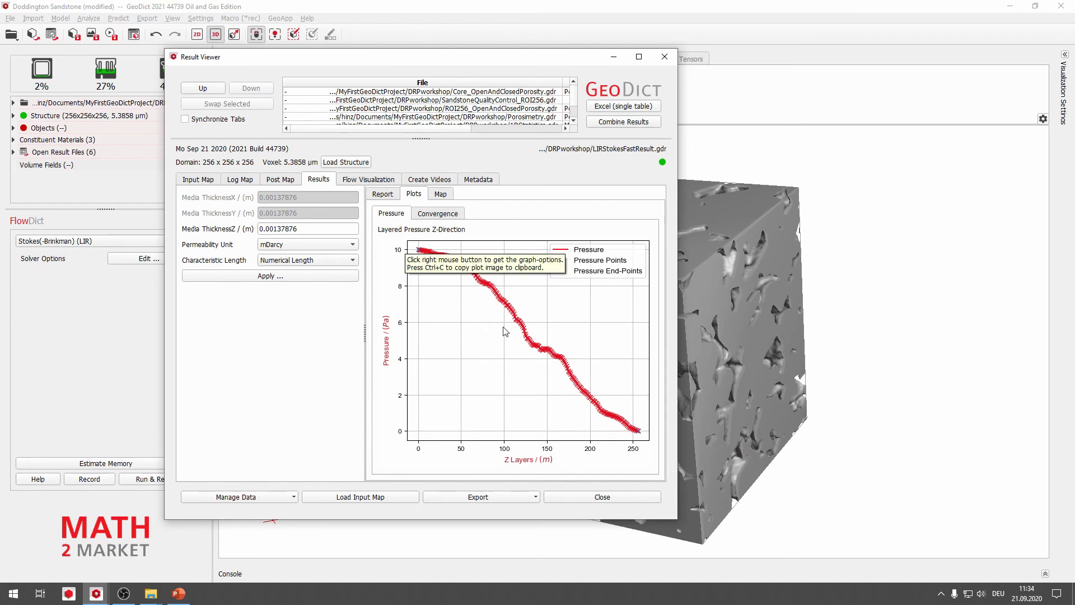
mouse_move(710, 217)
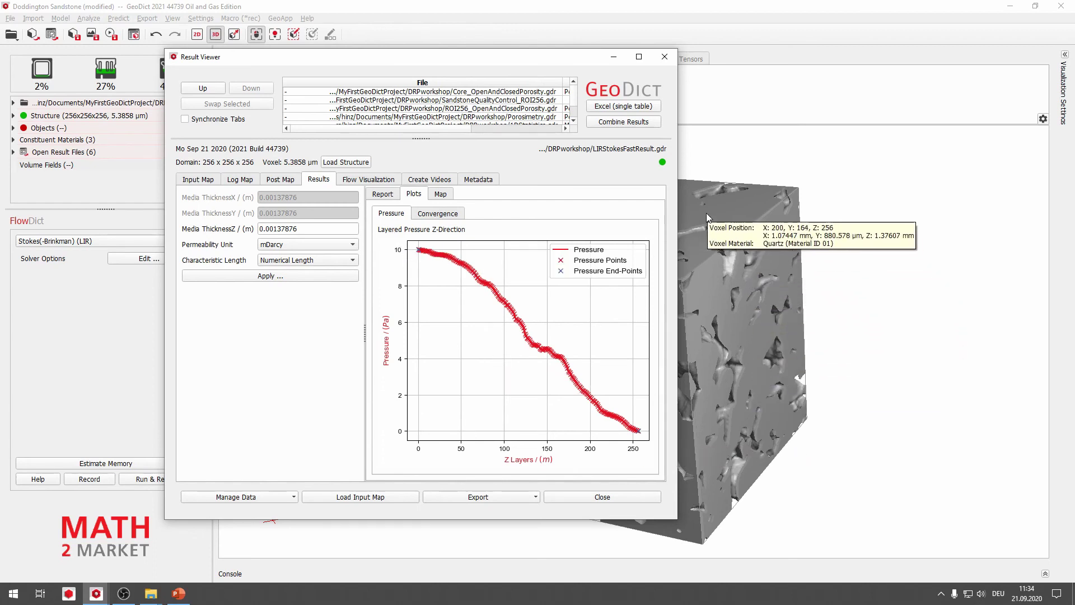
left_click(437, 214)
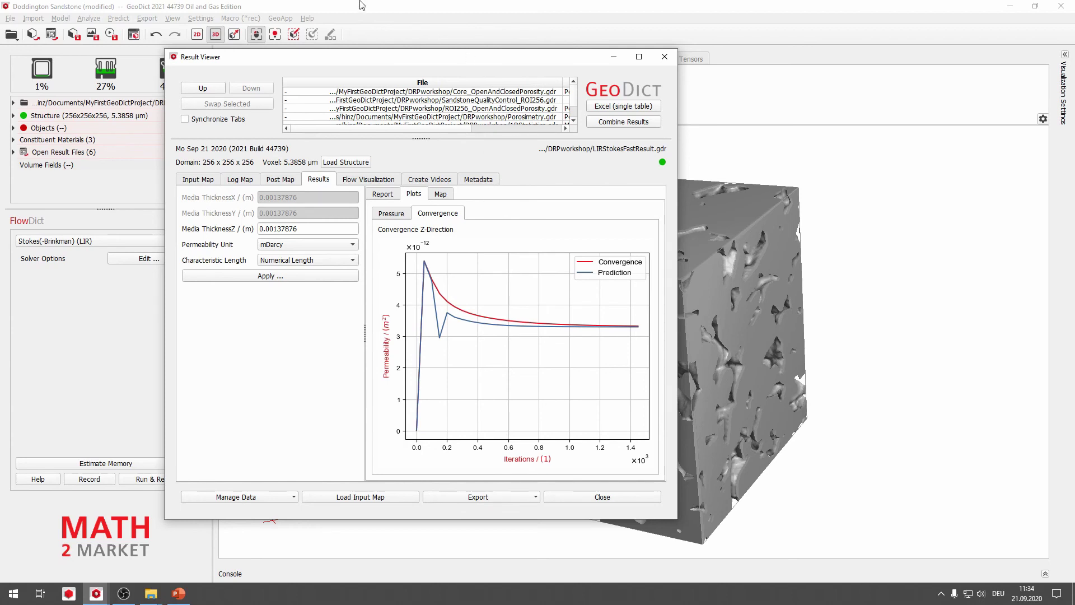
key("Escape")
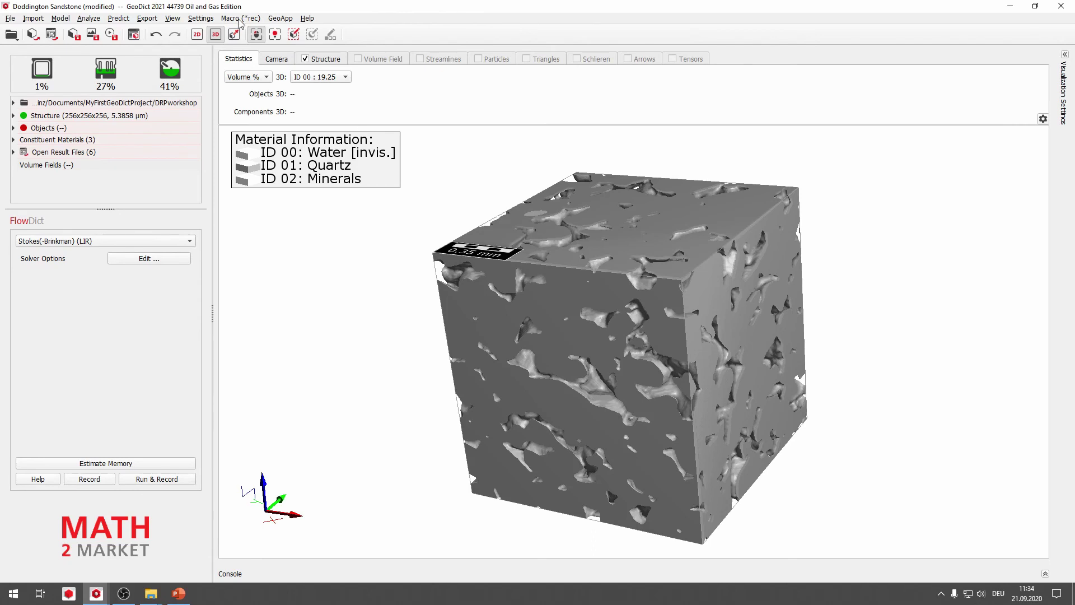
End the macro recording, move the File Explorer window aside, and return to the GeoDict window.
left_click(241, 19)
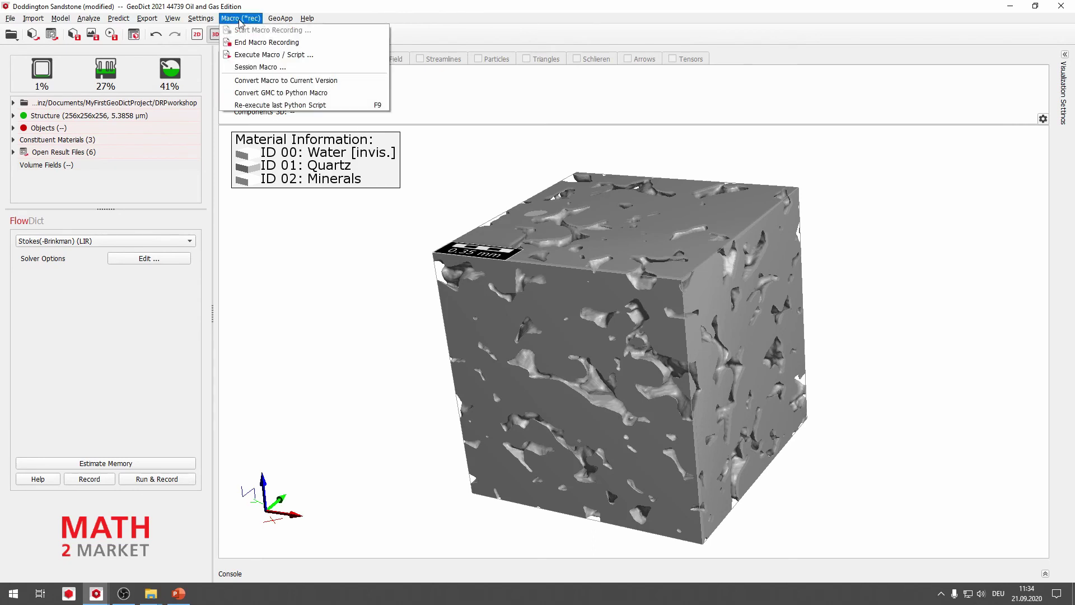
left_click(288, 43)
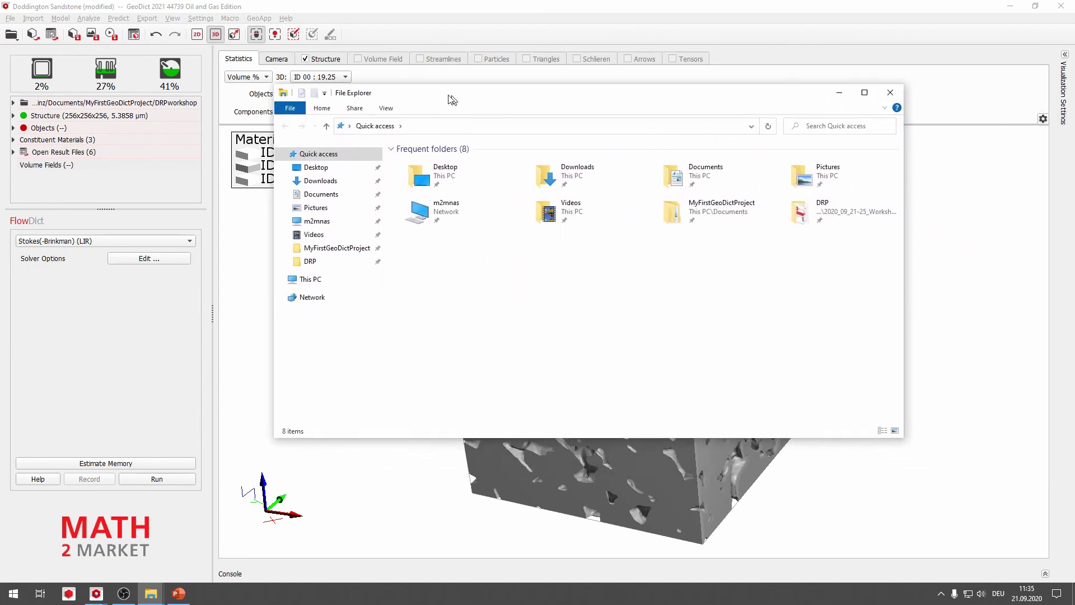
left_click_drag(448, 97, 365, 99)
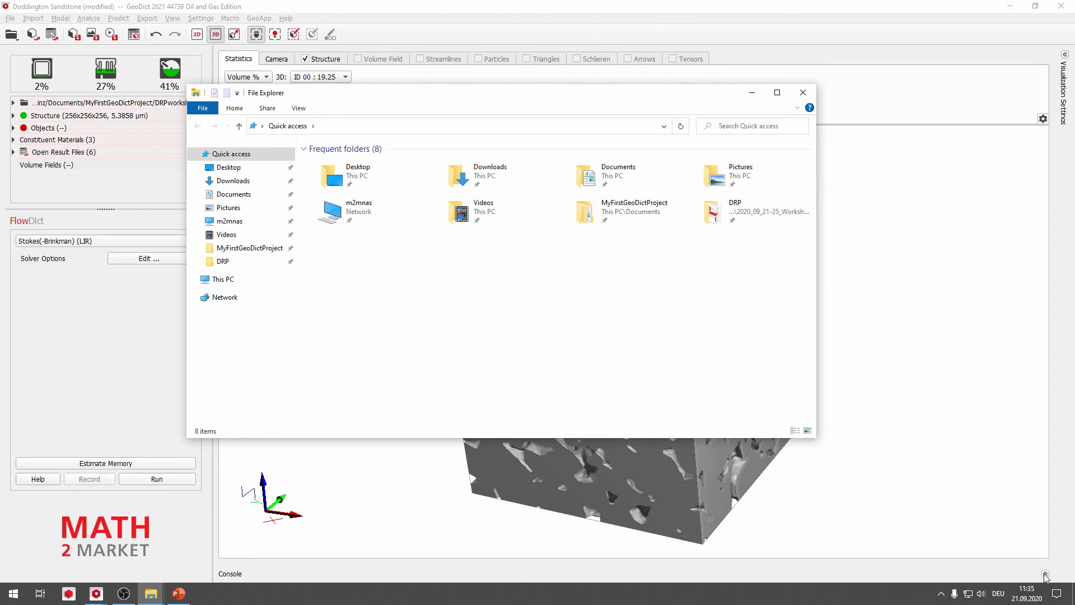
left_click(788, 11)
Open the console and run gd.getInstallationFolder() to look up the installation folder.
left_click(1045, 573)
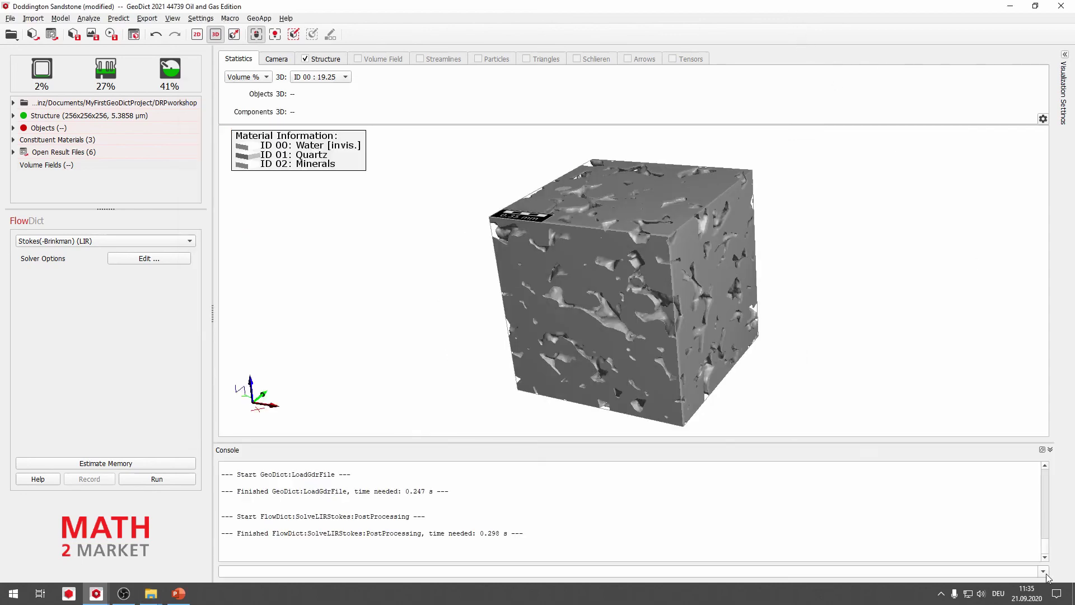
left_click(429, 570)
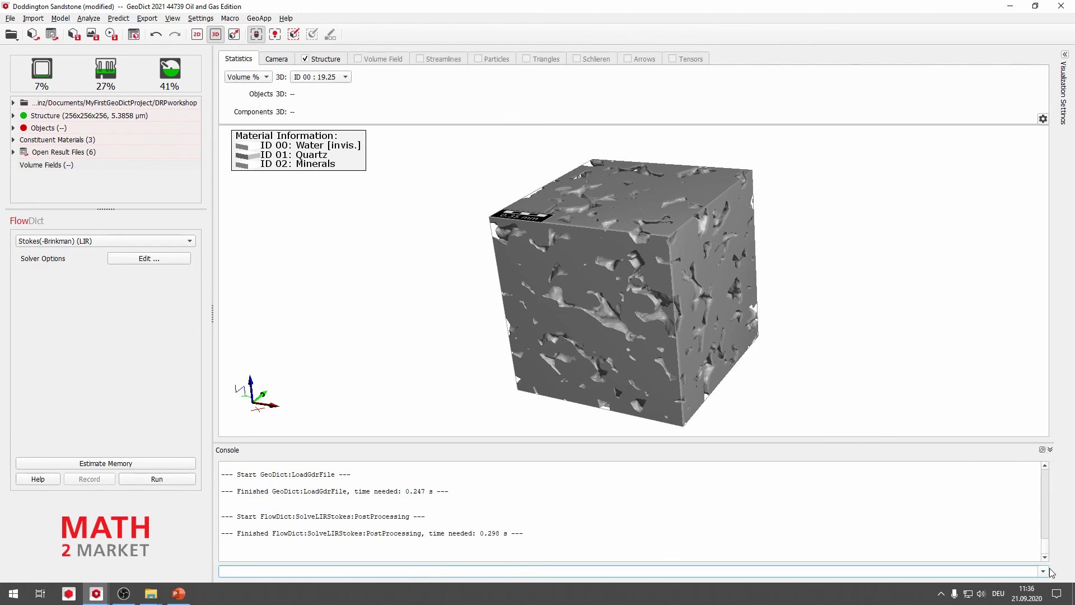
left_click(1050, 450)
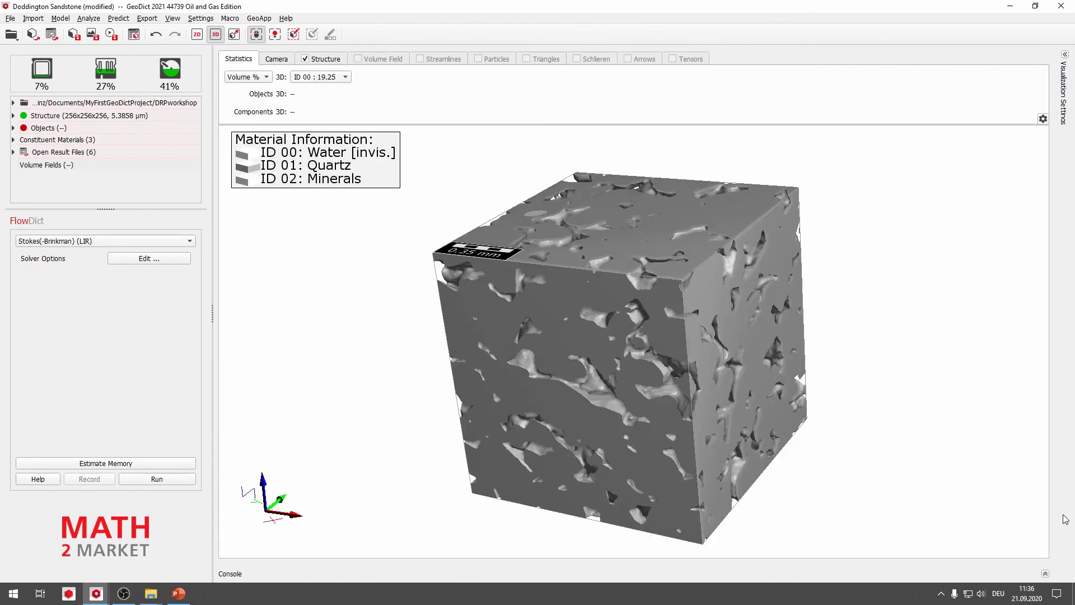
left_click(1044, 573)
left_click(512, 575)
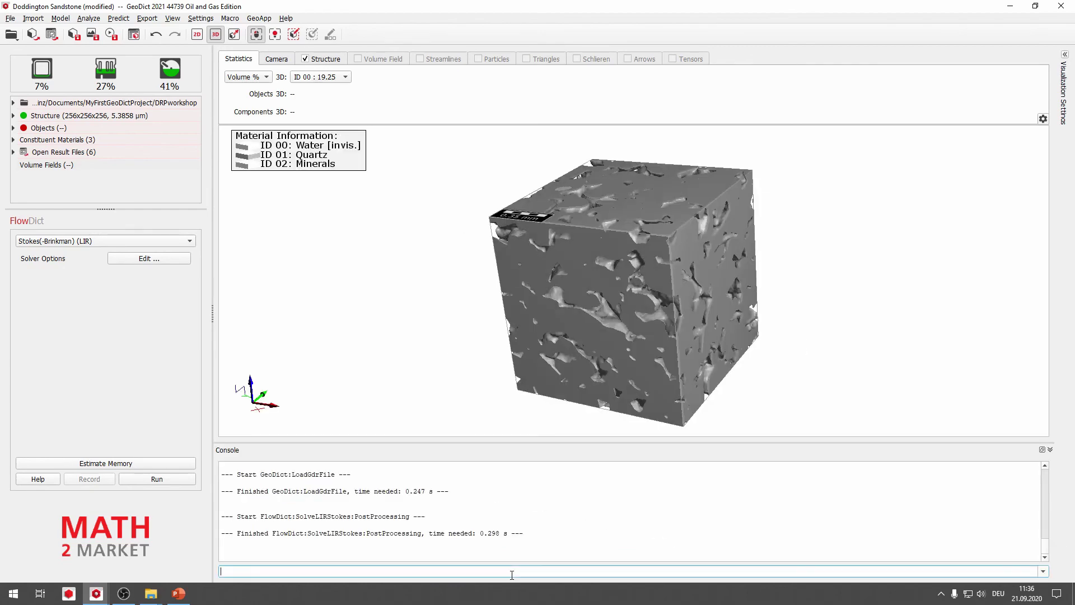
type("gd.")
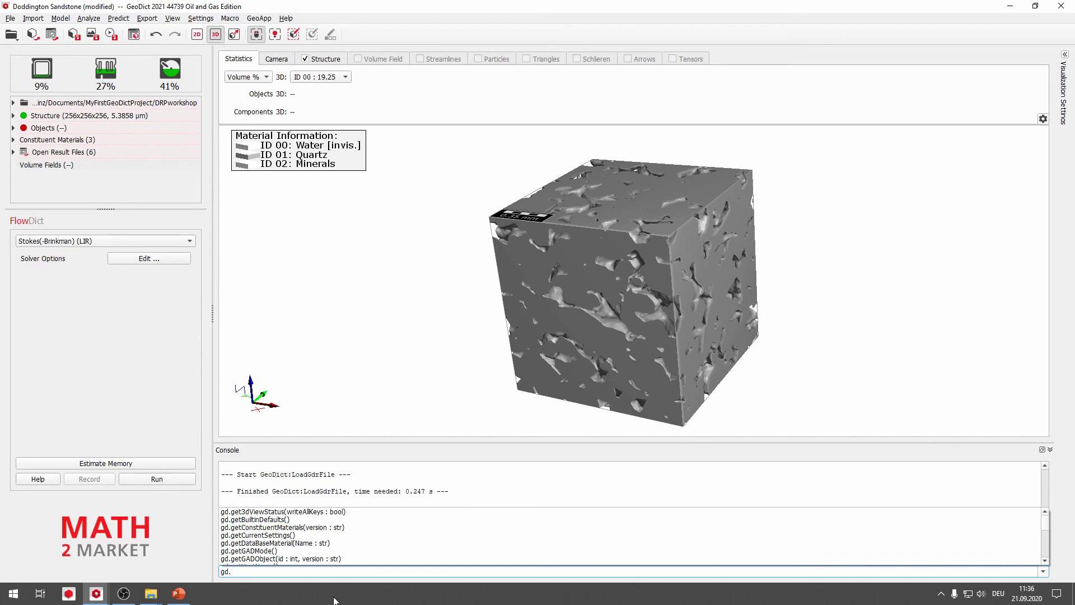
type("getI")
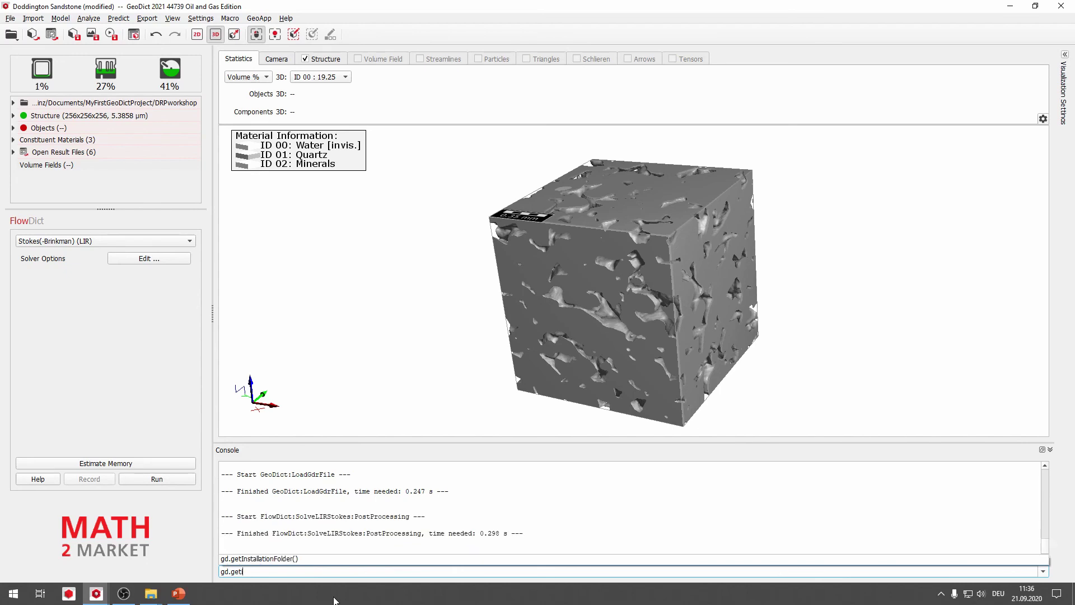
left_click(276, 559)
key("Return")
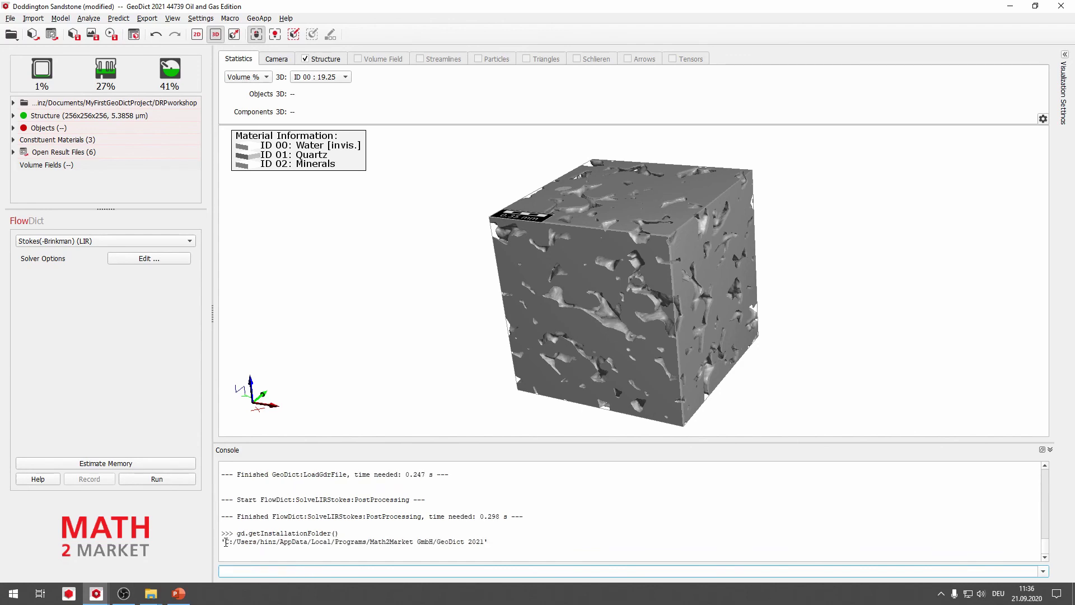
Copy the installation folder path from the console output, switch to File Explorer, and open the GeoApp folder inside that location.
left_click_drag(225, 542, 486, 542)
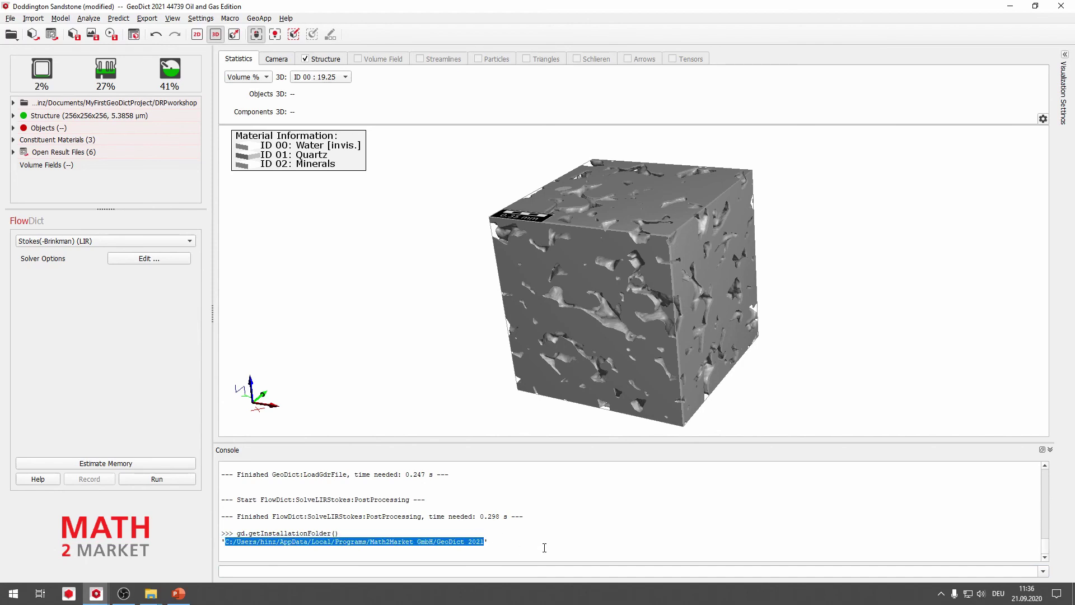
key("alt+Tab")
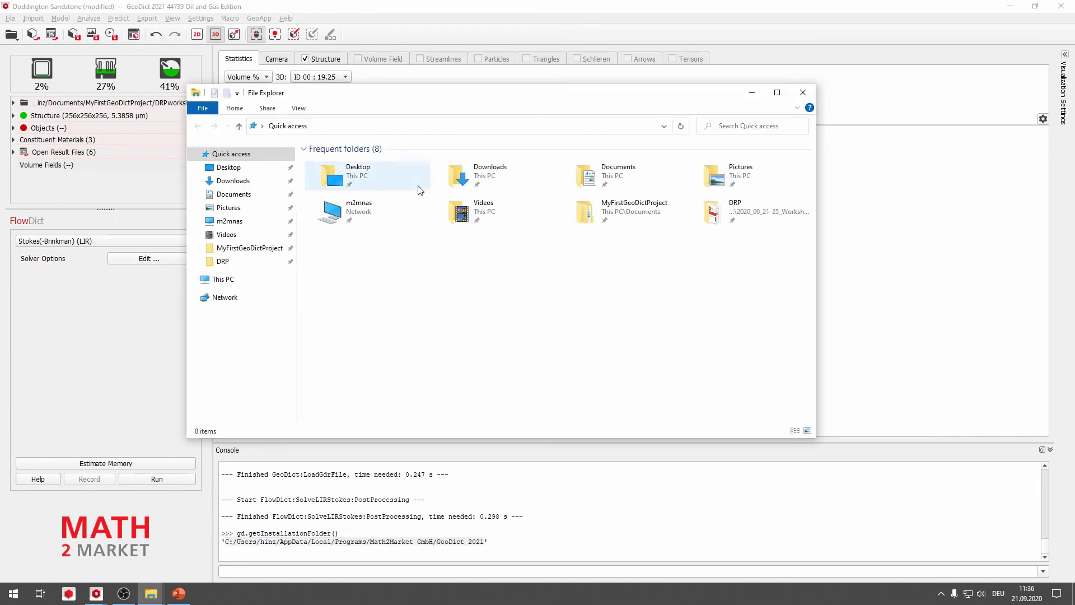
left_click(417, 127)
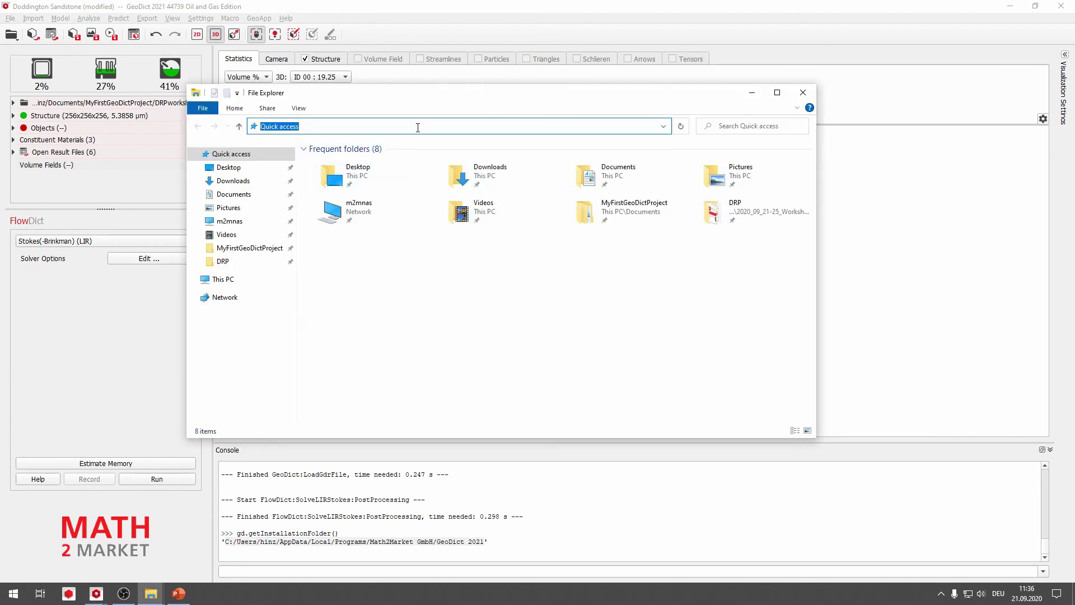
type("C:/Users/hinz/AppData/Local/Programs/Math2Market GmbH/GeoDict 2021")
key("Return")
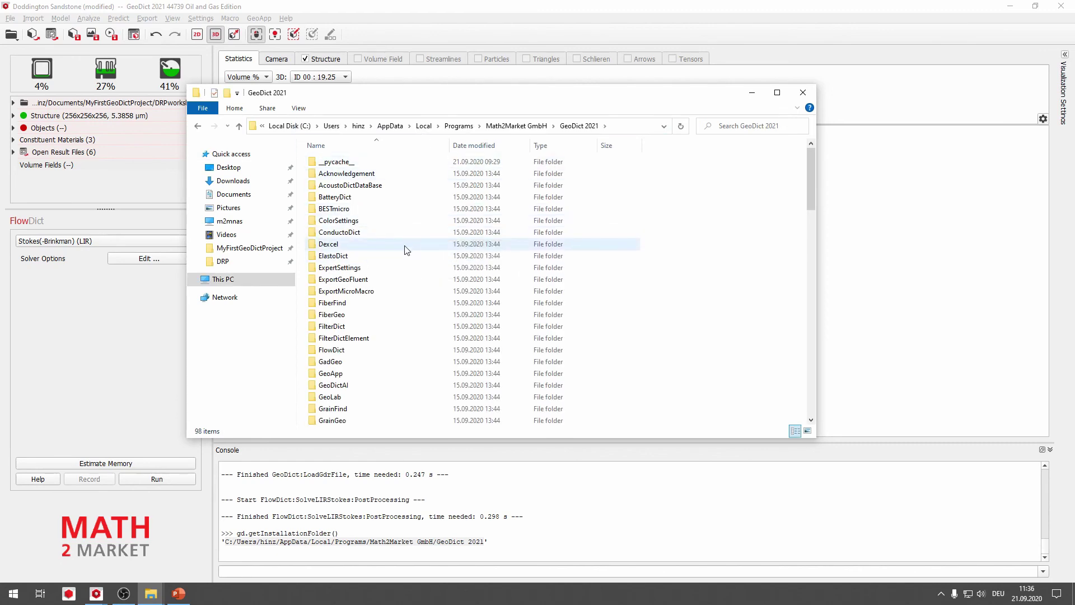
double_click(353, 374)
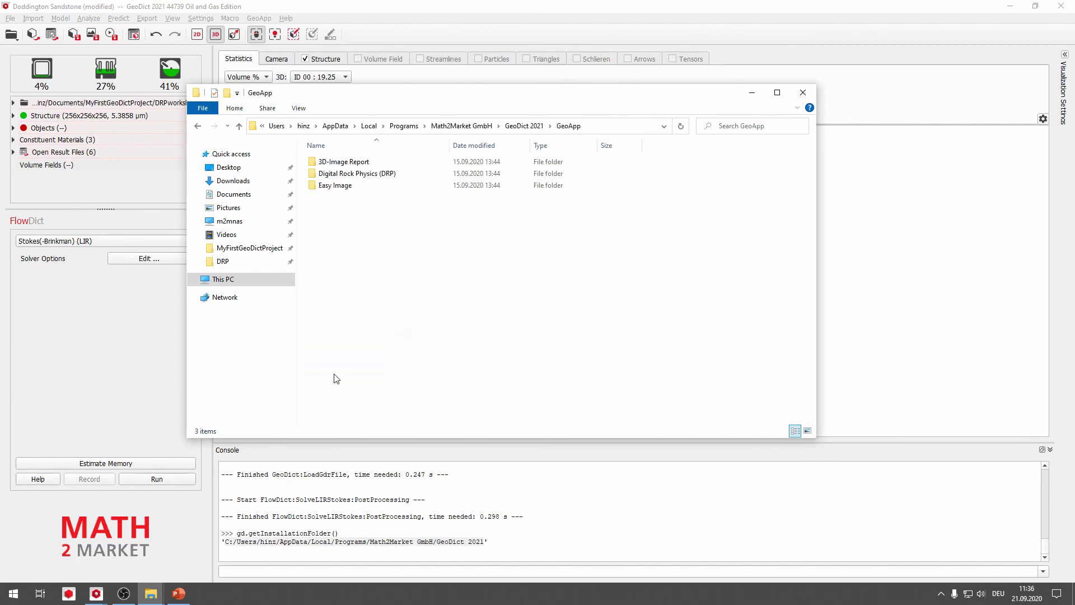
Create a new folder named DRPworkshop inside the GeoApp folder.
right_click(348, 239)
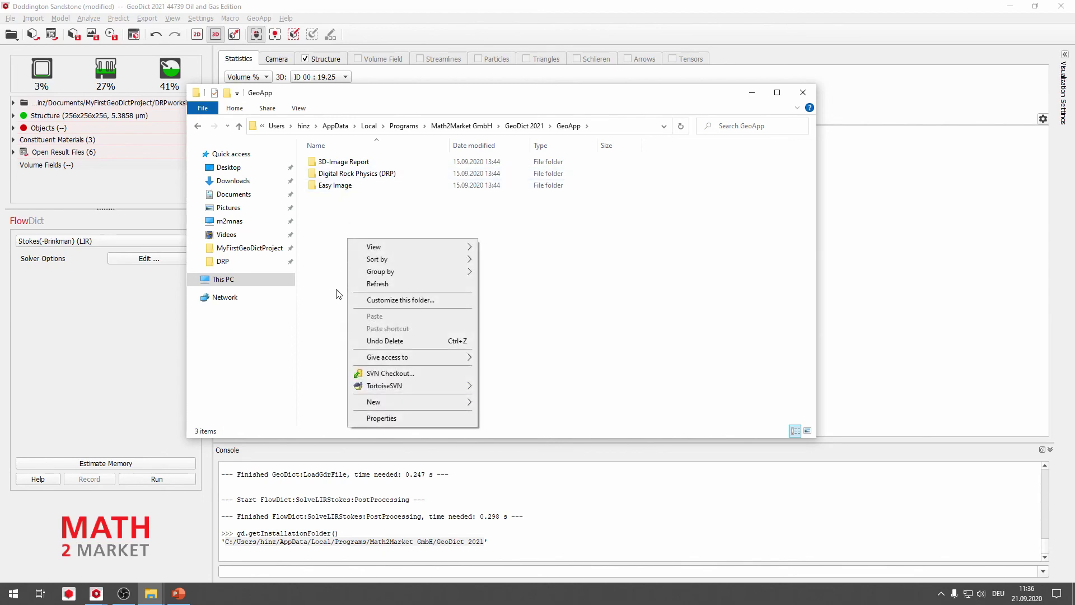
mouse_move(391, 401)
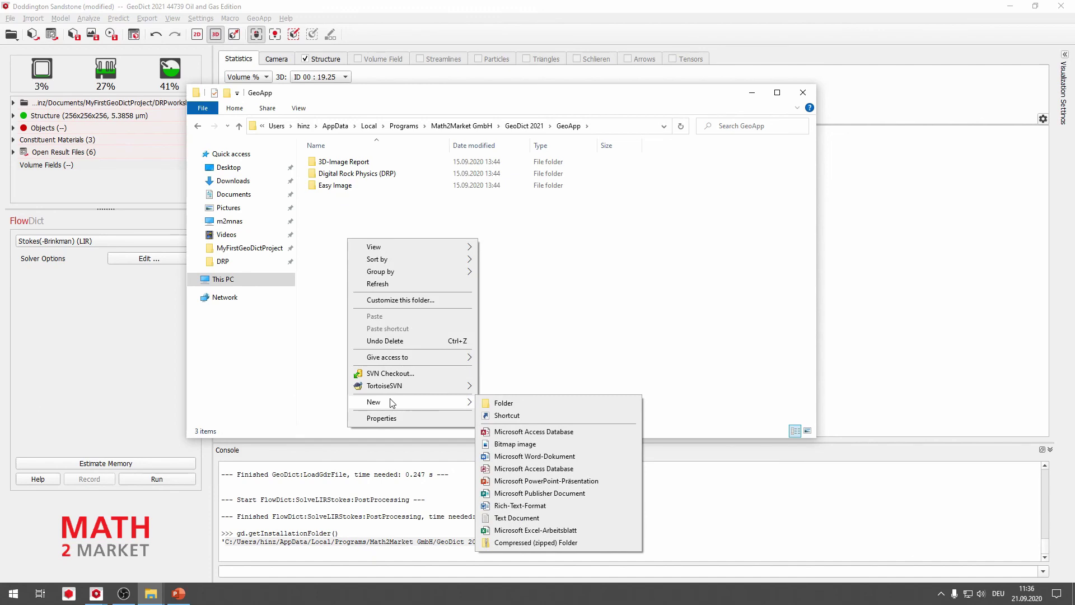
left_click(517, 407)
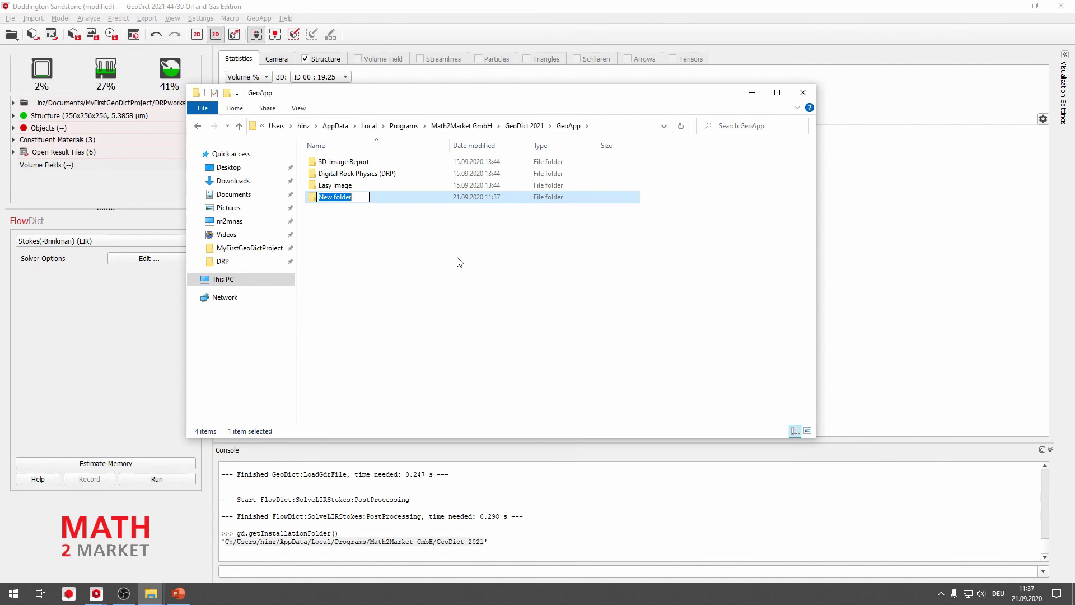
type("DRP")
type("workh")
type("hop")
key("Return")
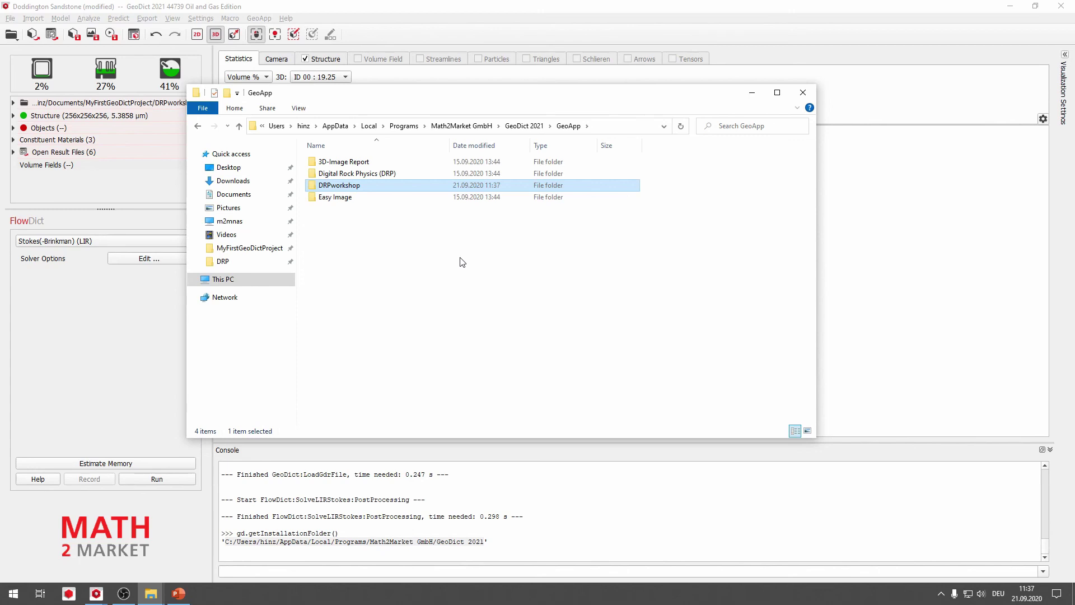
left_click(431, 266)
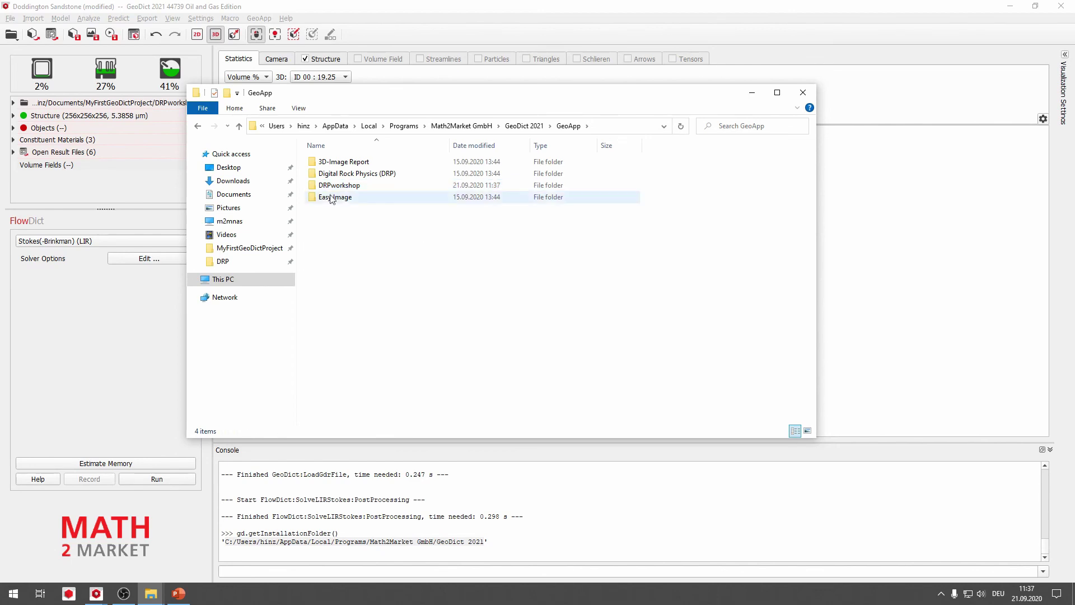
Copy the Python file DRPworkshop DRA routine from the DRPworkshop folder of MyFirstGeoDictProject in Documents.
left_click(245, 199)
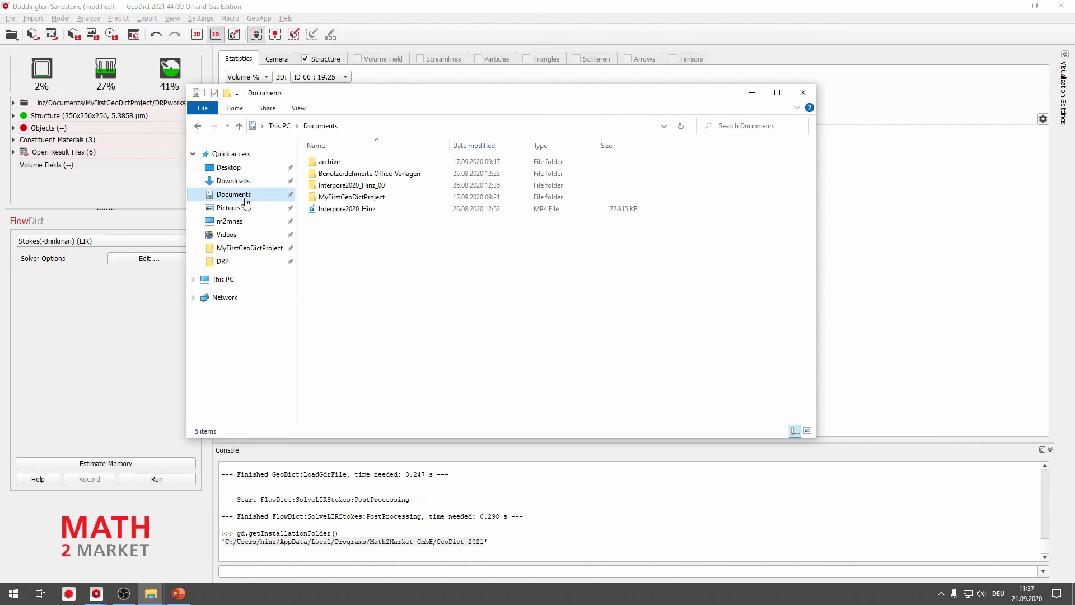
double_click(353, 197)
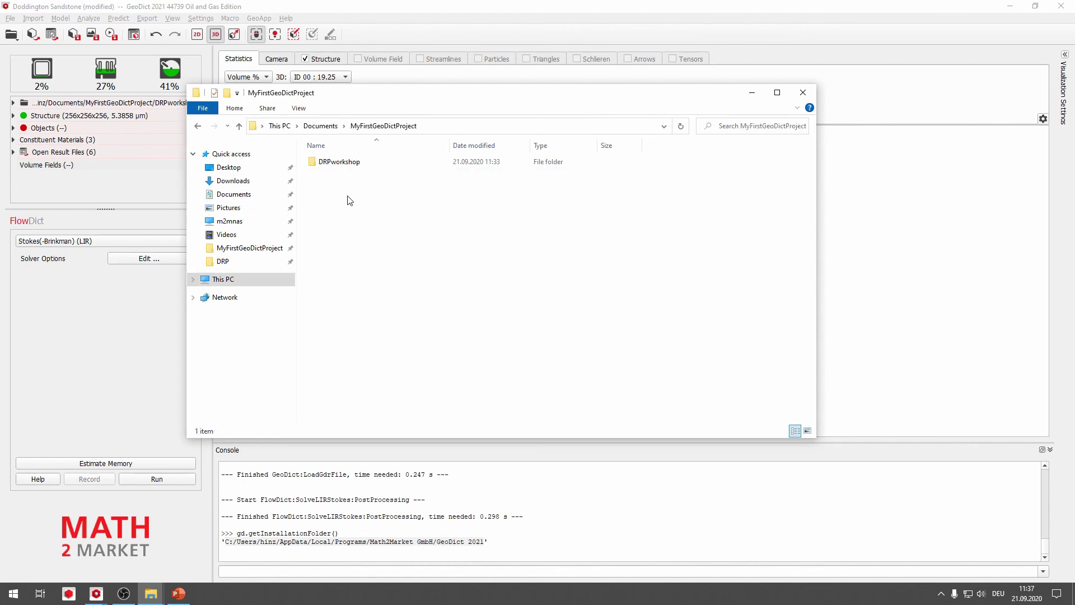
double_click(341, 162)
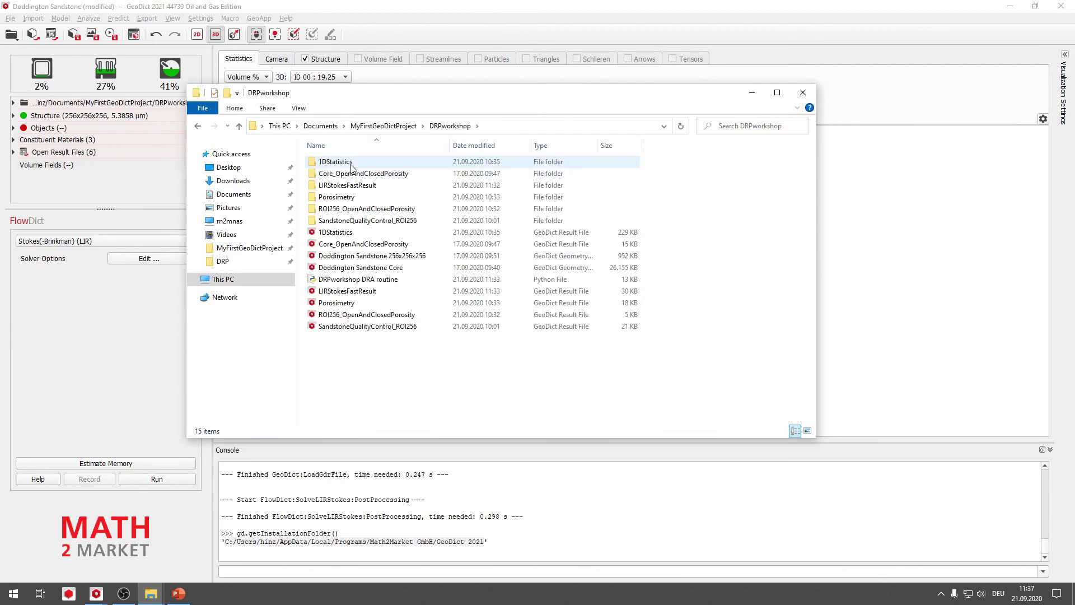
left_click(392, 279)
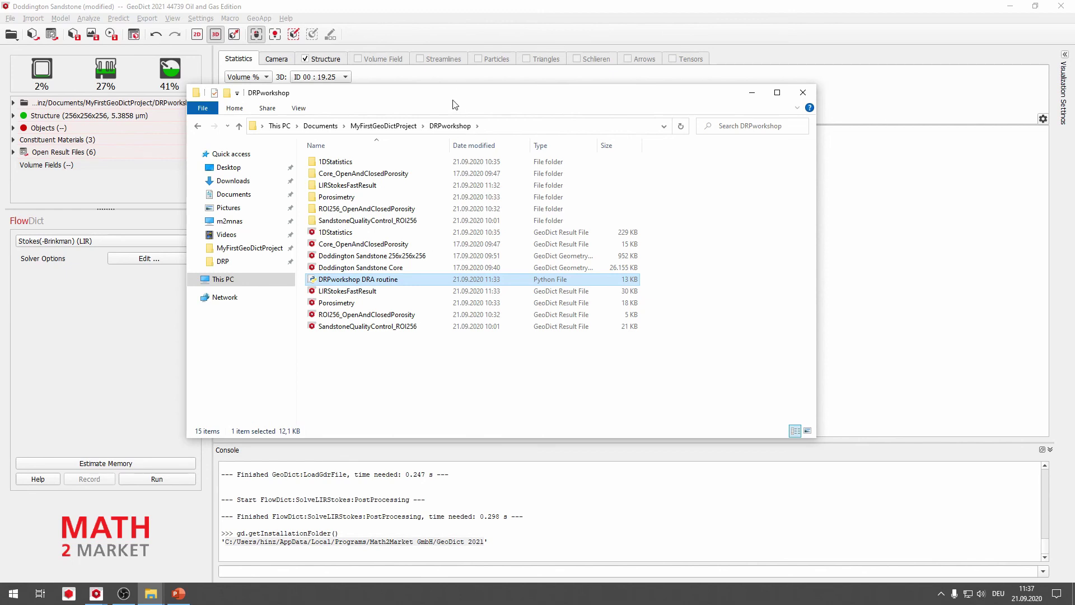
left_click_drag(454, 97, 457, 164)
Go back to the installation's GeoApp folder and paste the copied macro into its DRPworkshop folder.
left_click(201, 187)
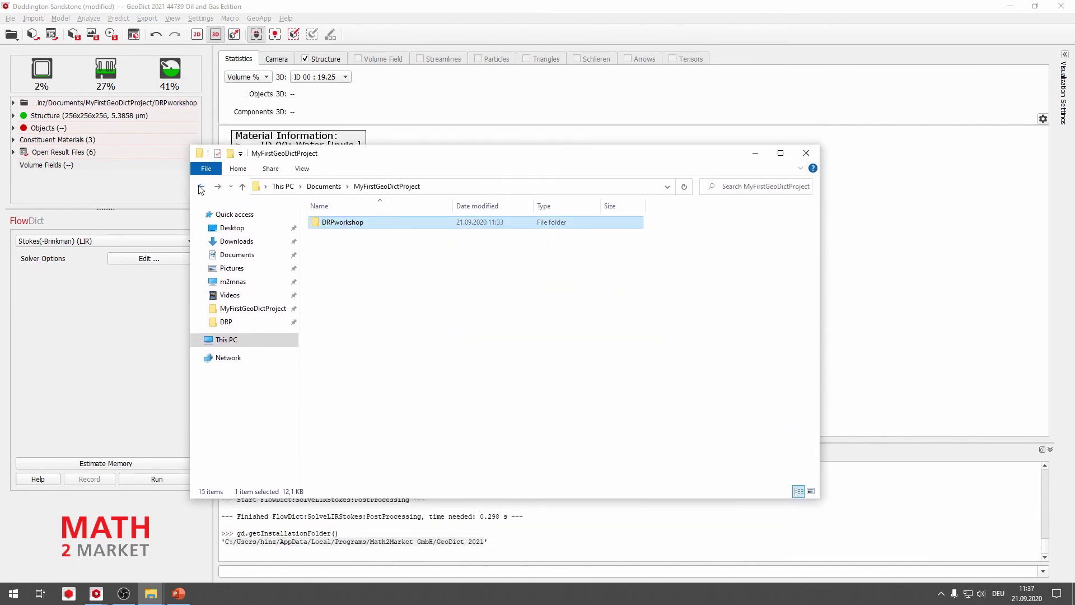
left_click(201, 187)
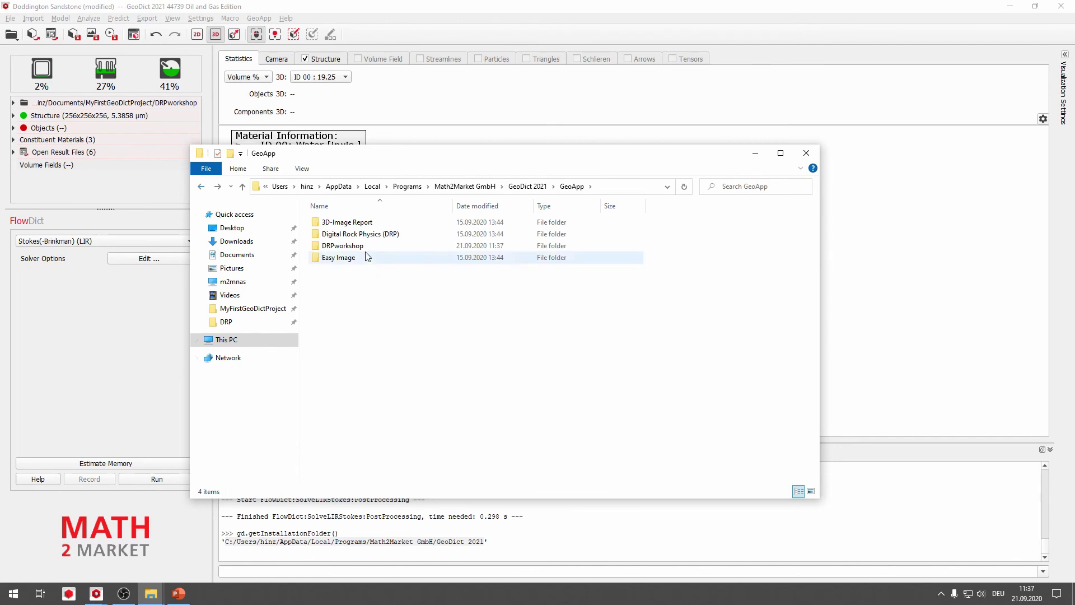
double_click(359, 246)
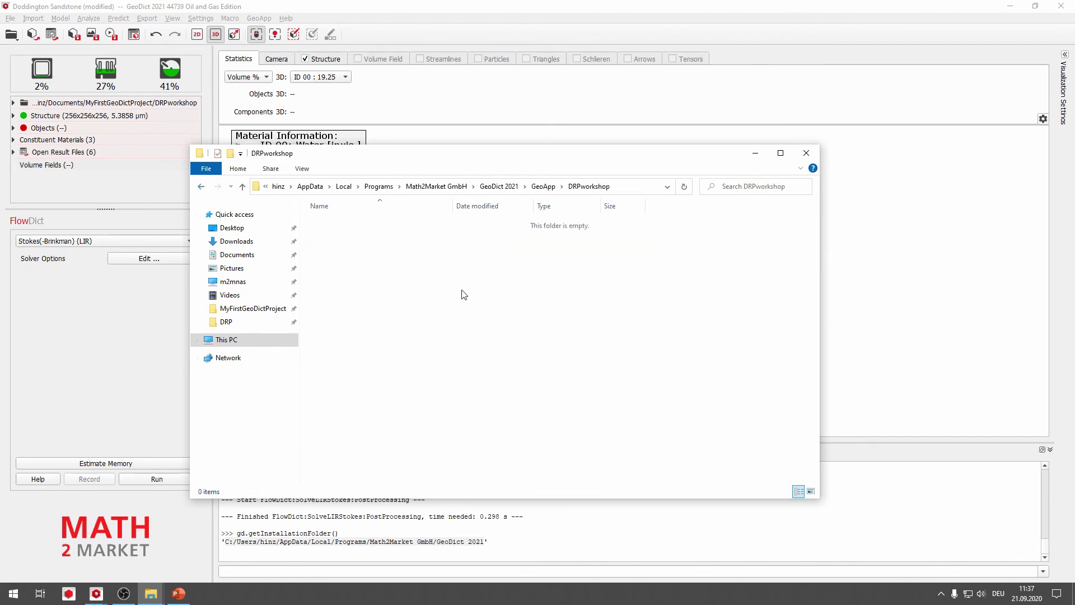
key("ctrl+v")
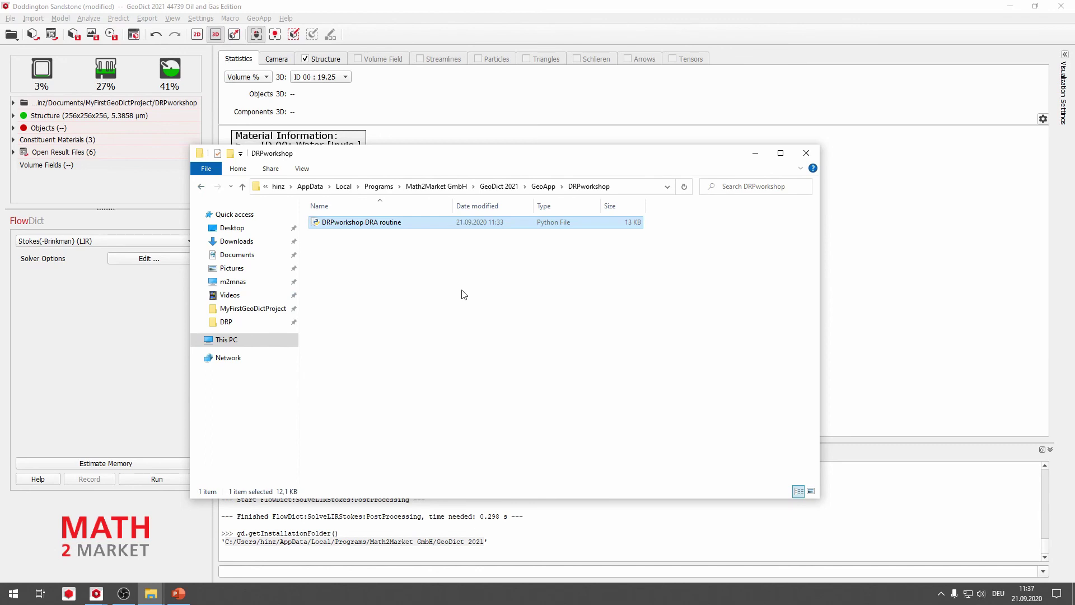
left_click(463, 294)
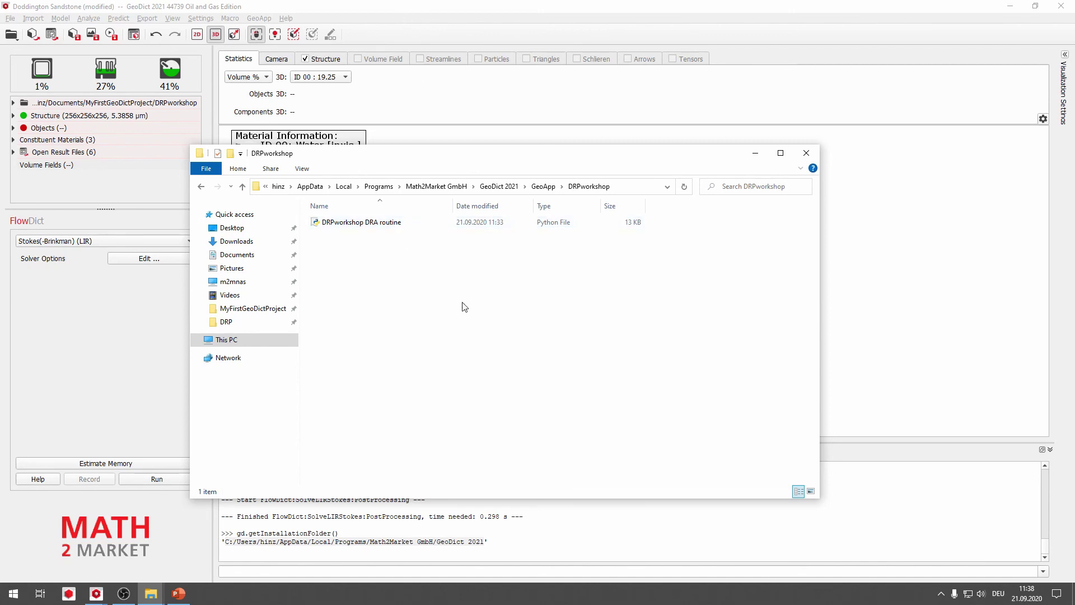
Check the GeoApp list in the running GeoDict window and start a new GeoDict 2021 session.
left_click(211, 595)
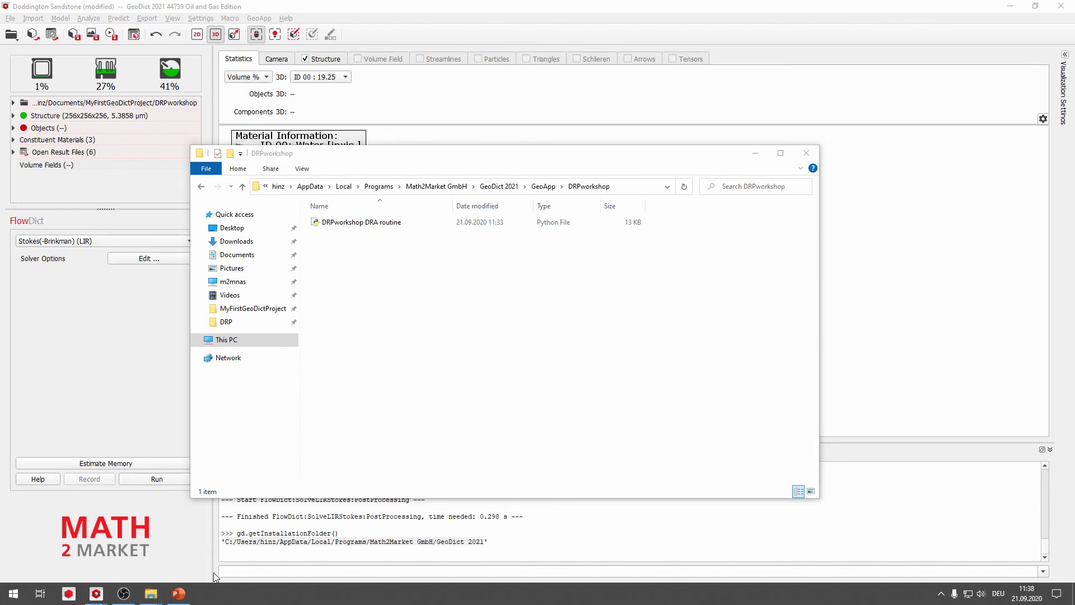
left_click(267, 18)
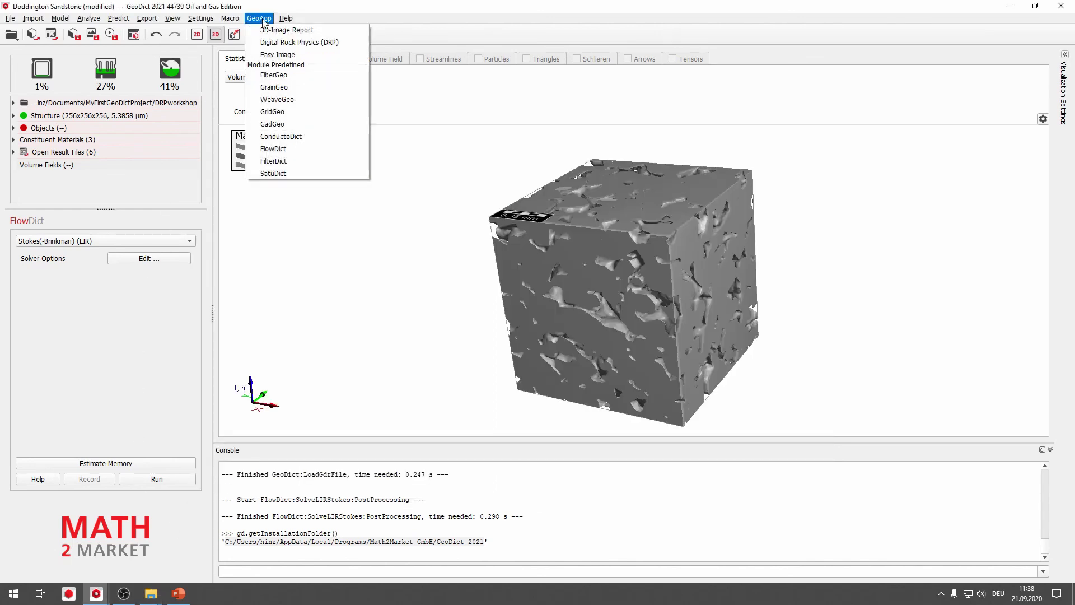
left_click(263, 19)
right_click(96, 595)
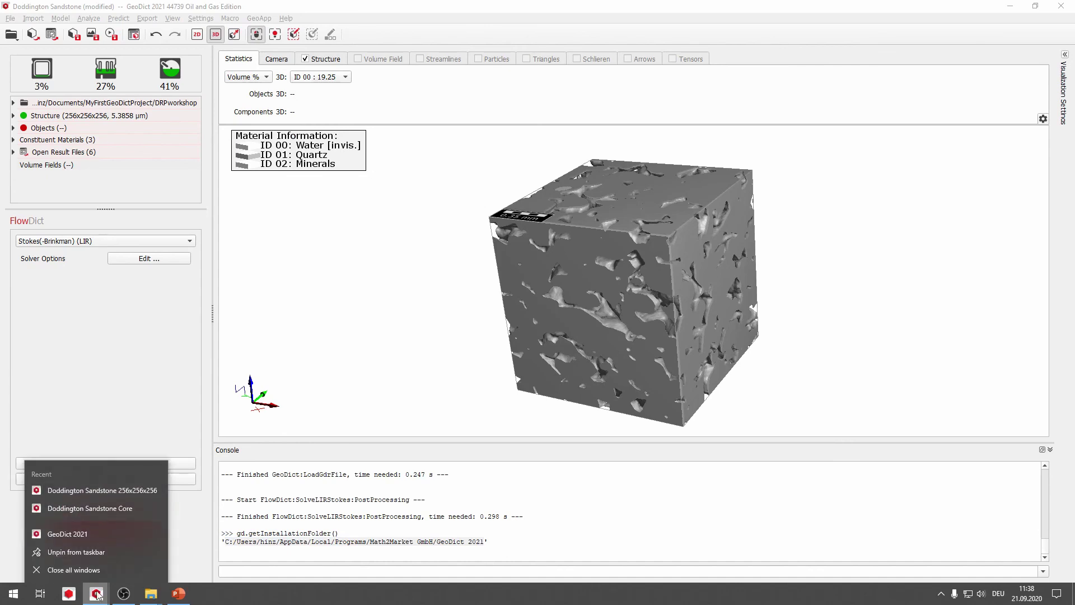
left_click(97, 537)
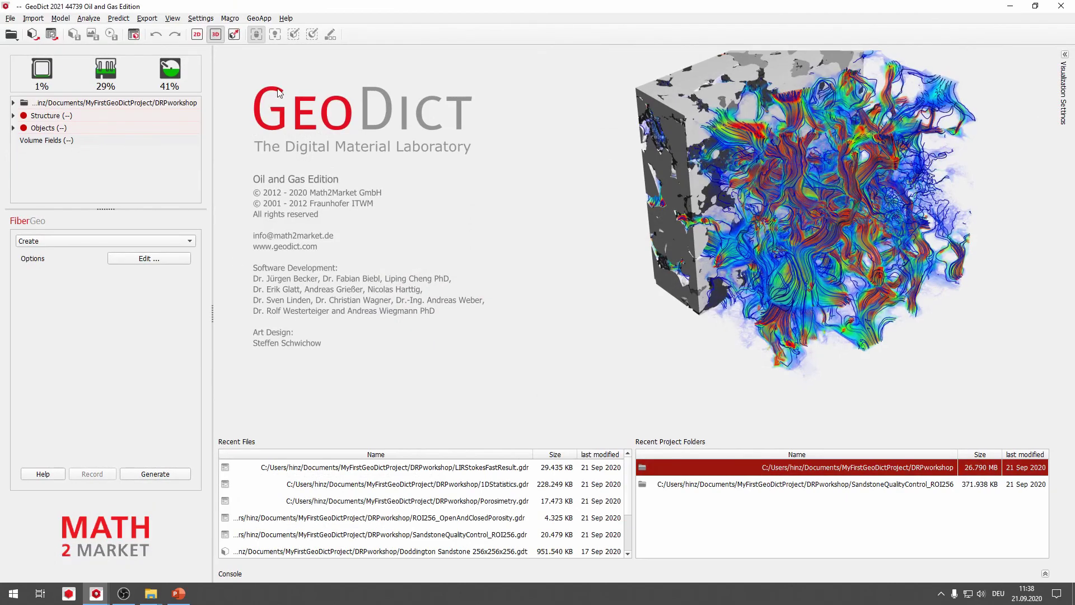
Load the DRPworkshop GeoApp in the new session, and check its macro selection and the list of available GeoApps.
left_click(259, 19)
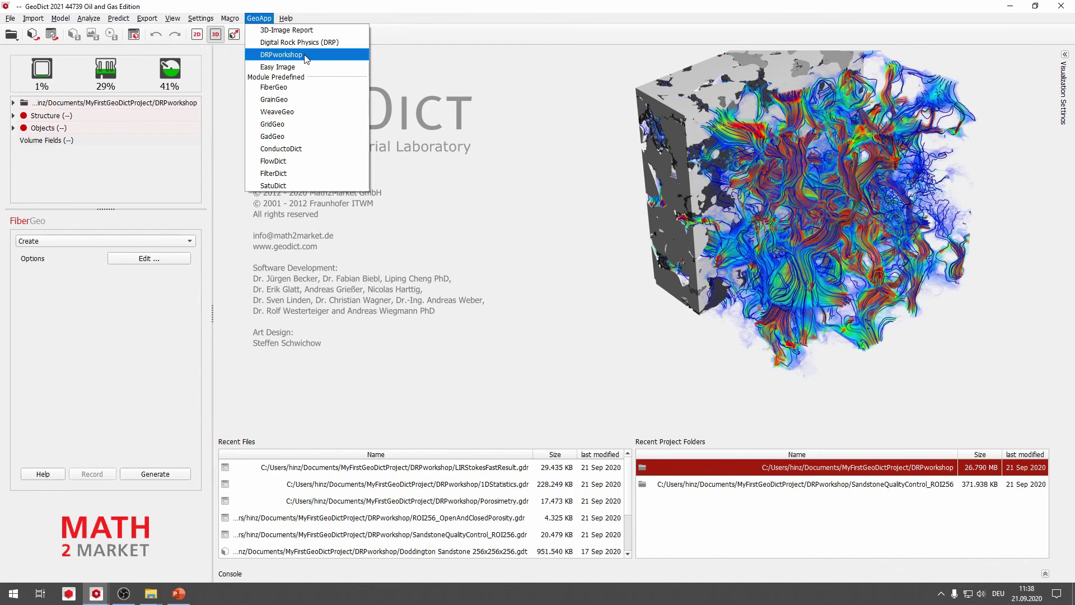
left_click(281, 55)
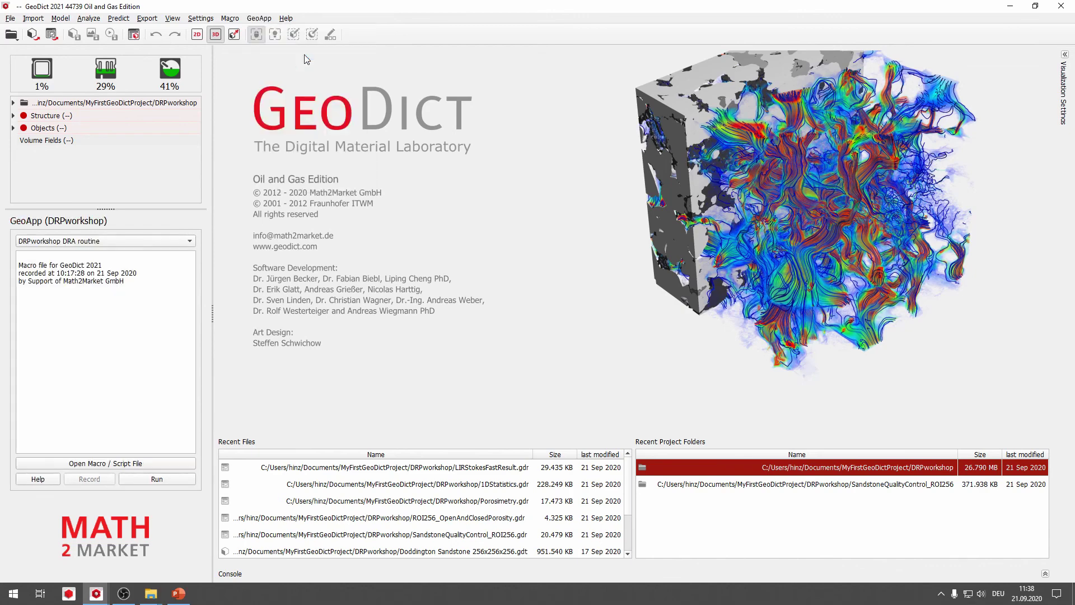
left_click(191, 242)
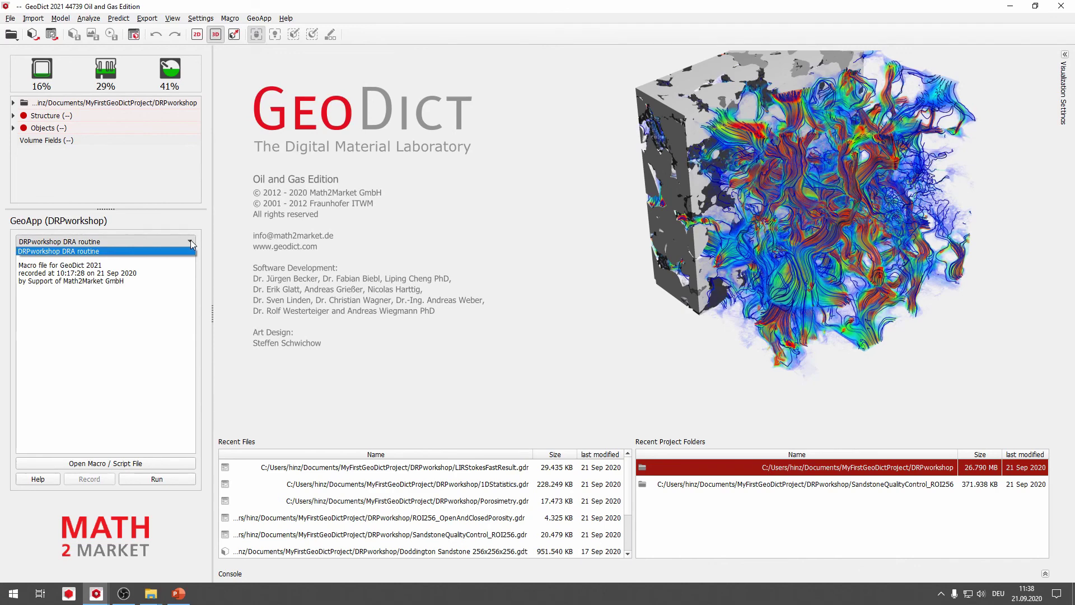
left_click(190, 241)
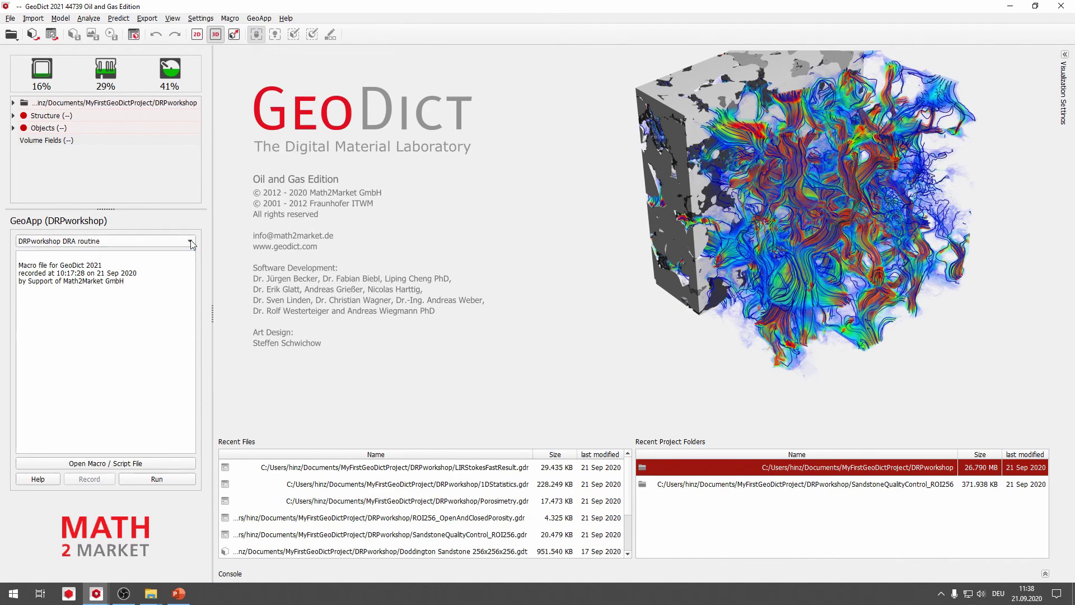
left_click(259, 18)
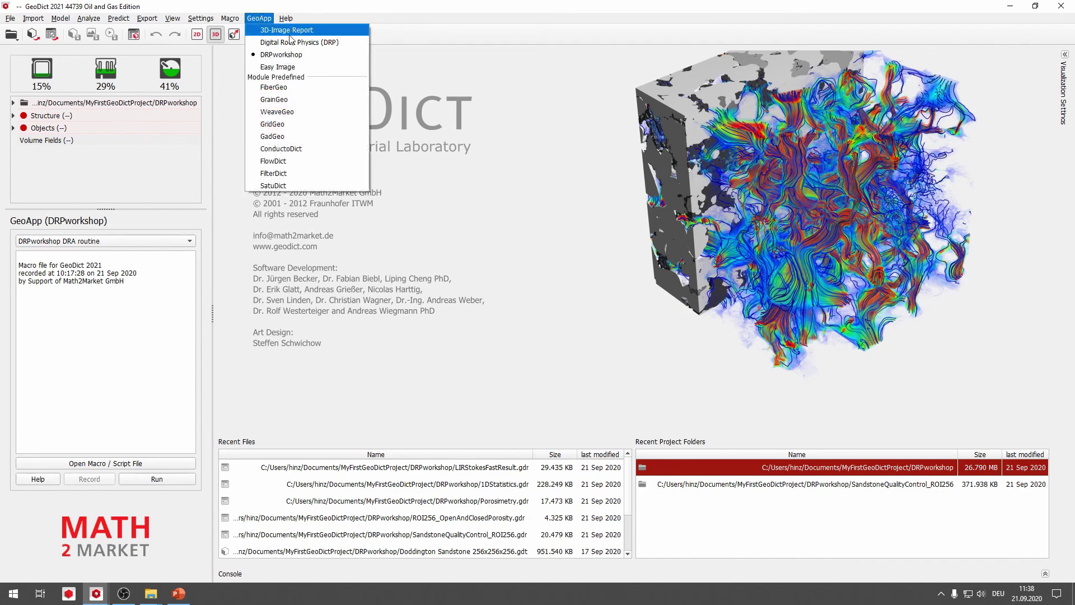
left_click(266, 20)
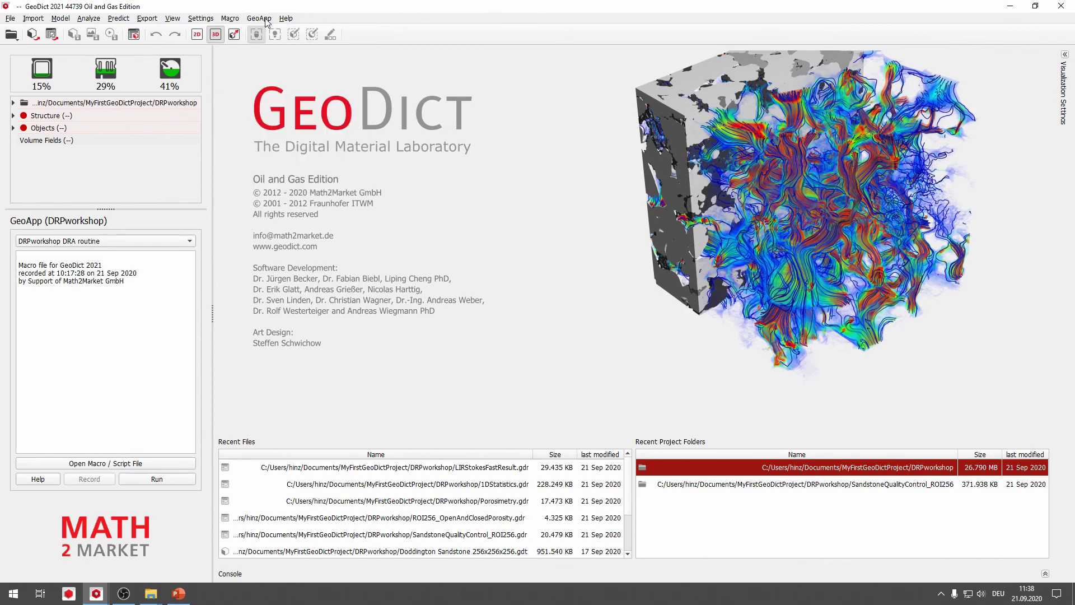